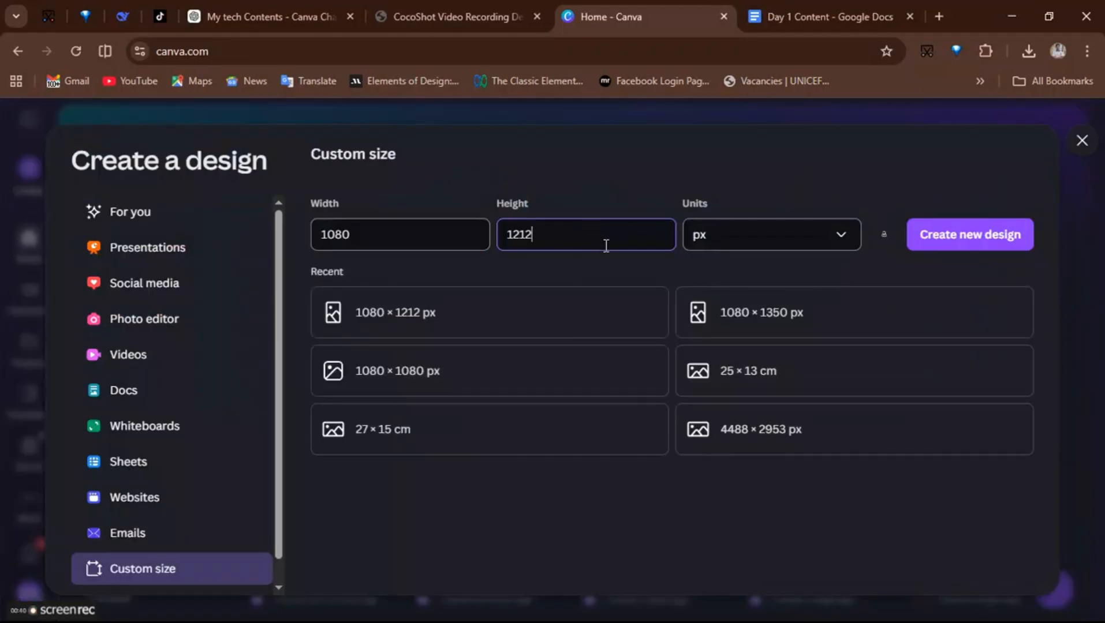
- Create a 1080 × 1212 px custom design, add the uploaded wedding photo, and set it as the page background
left_click(456, 330)
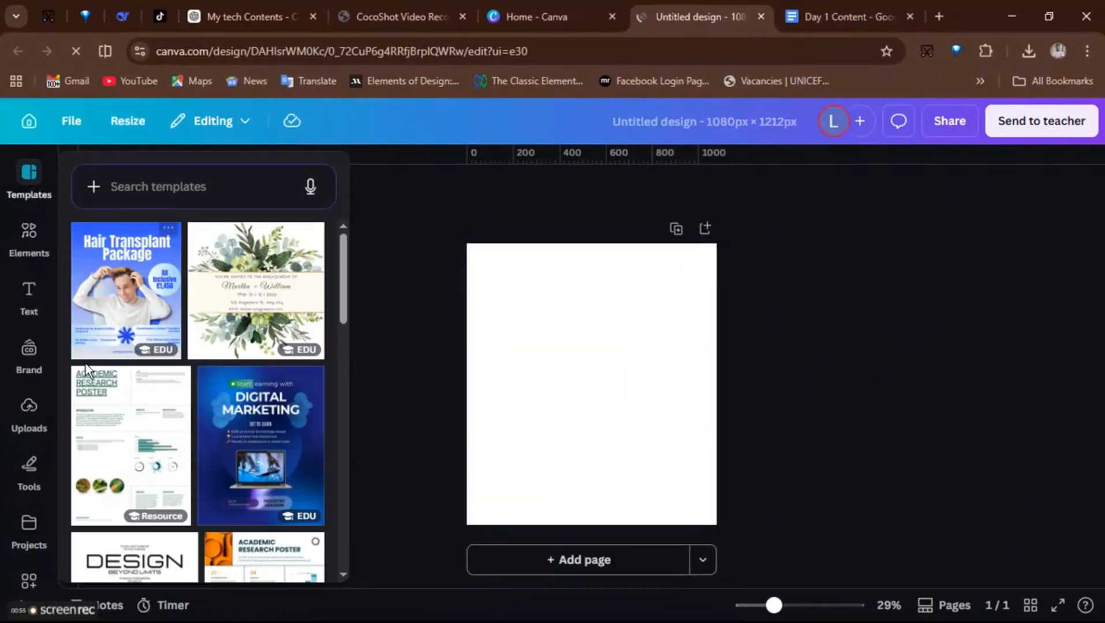
left_click(30, 408)
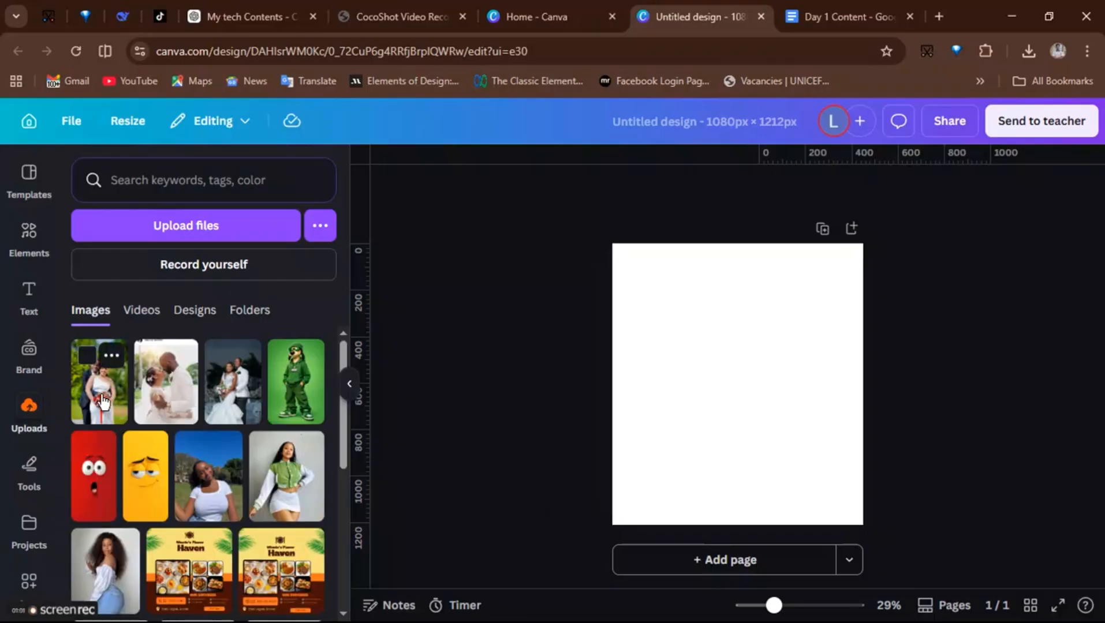
left_click(102, 401)
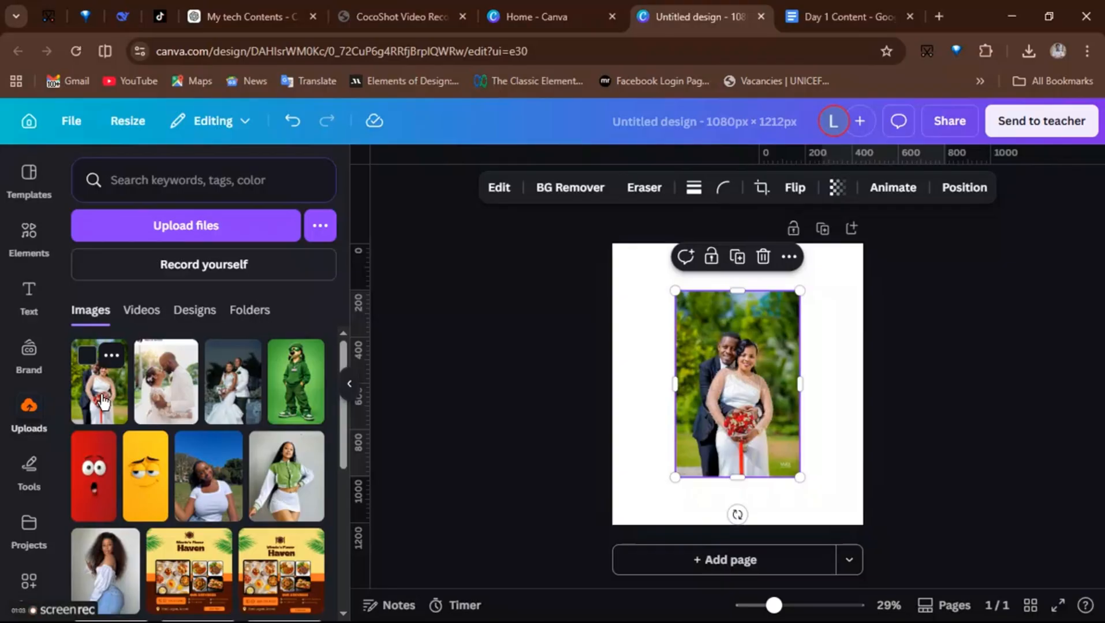
right_click(726, 381)
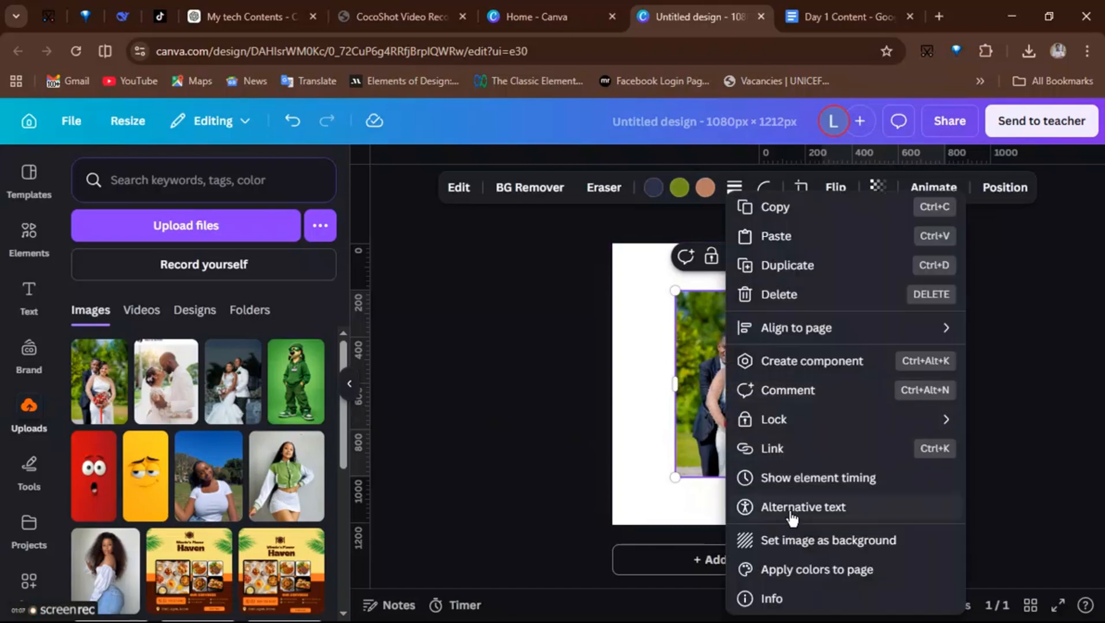
left_click(783, 540)
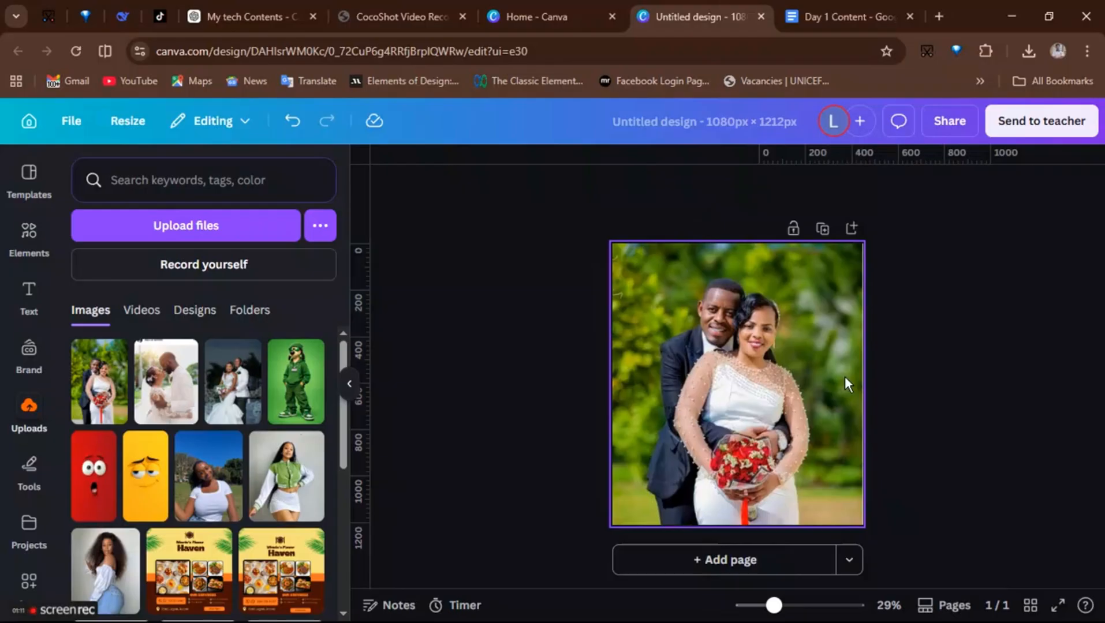
- Select the bride, groom and bouquet in the background photo with the Click area tool, lift them out with Magic Grab, and shift them slightly up-left
left_click(729, 394)
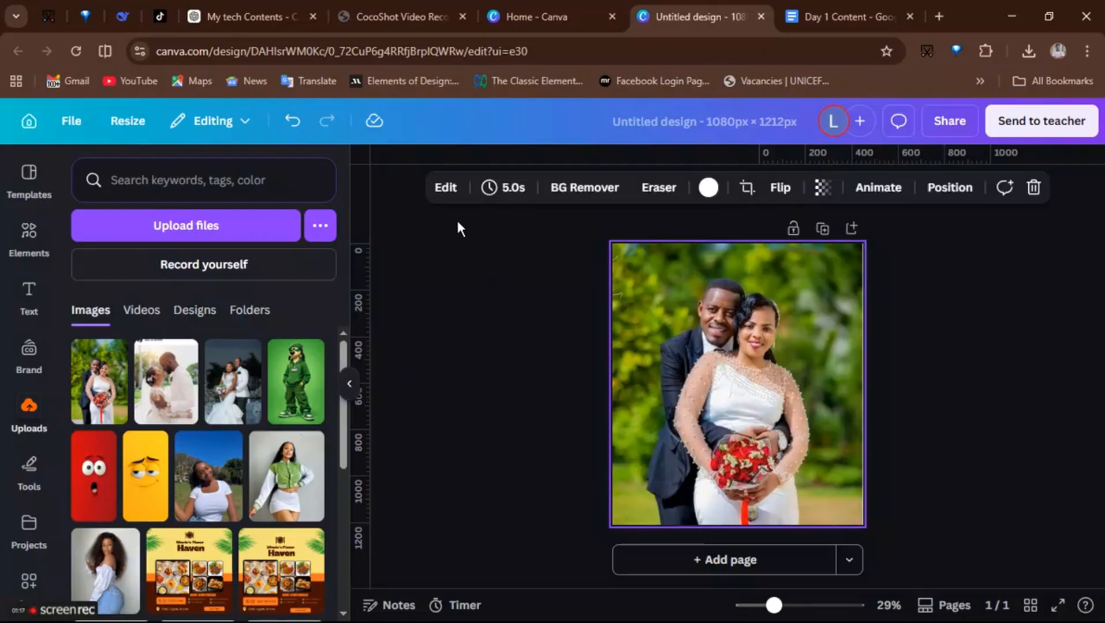
left_click(445, 188)
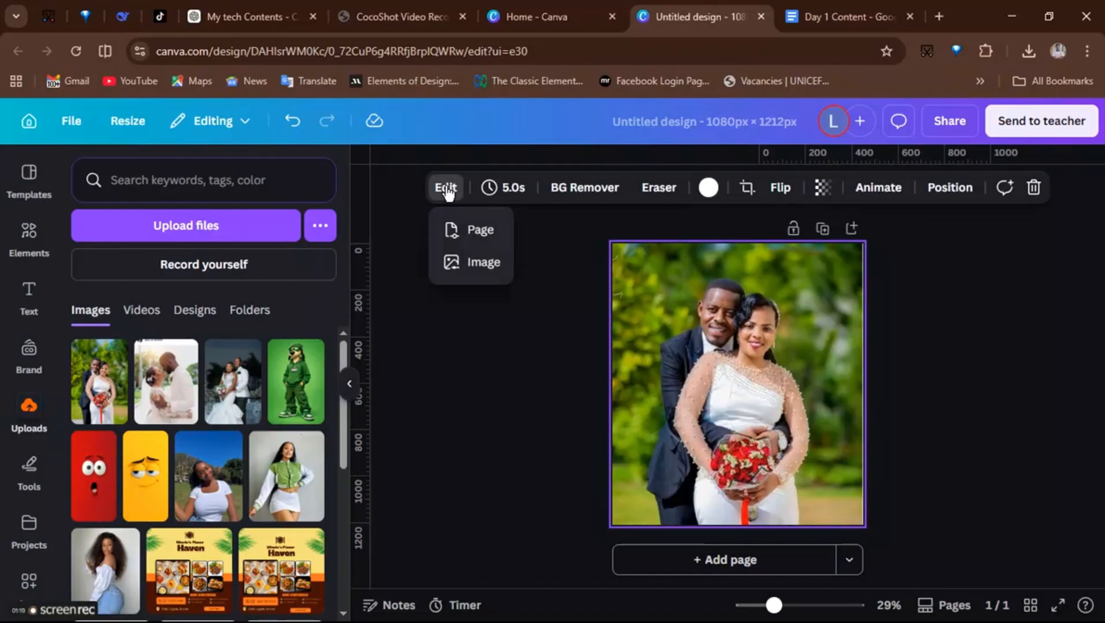
left_click(463, 264)
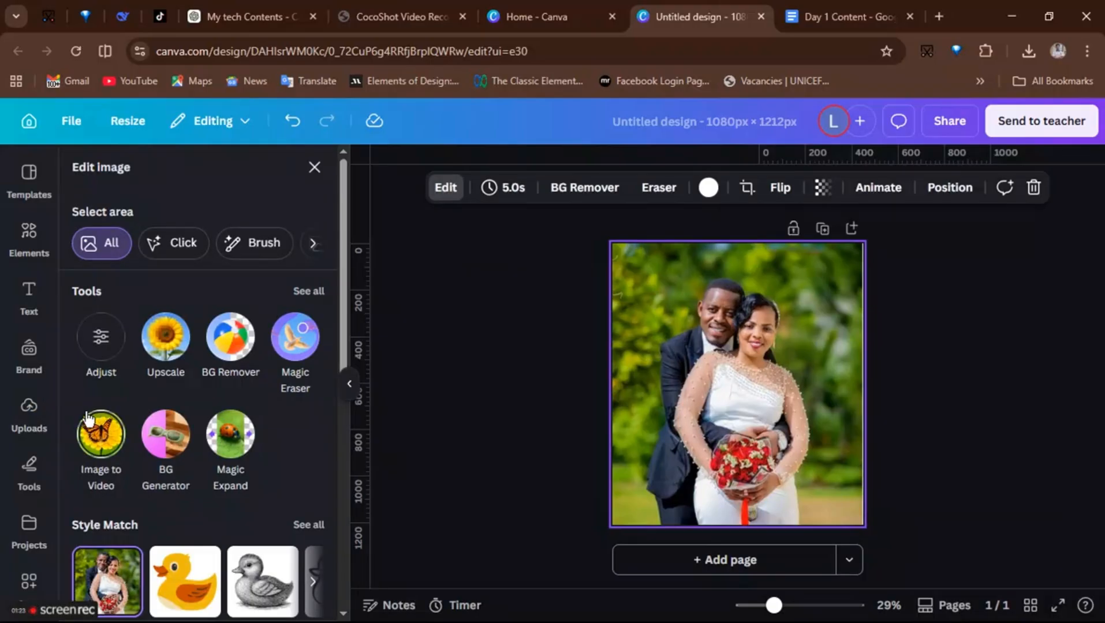
left_click(155, 243)
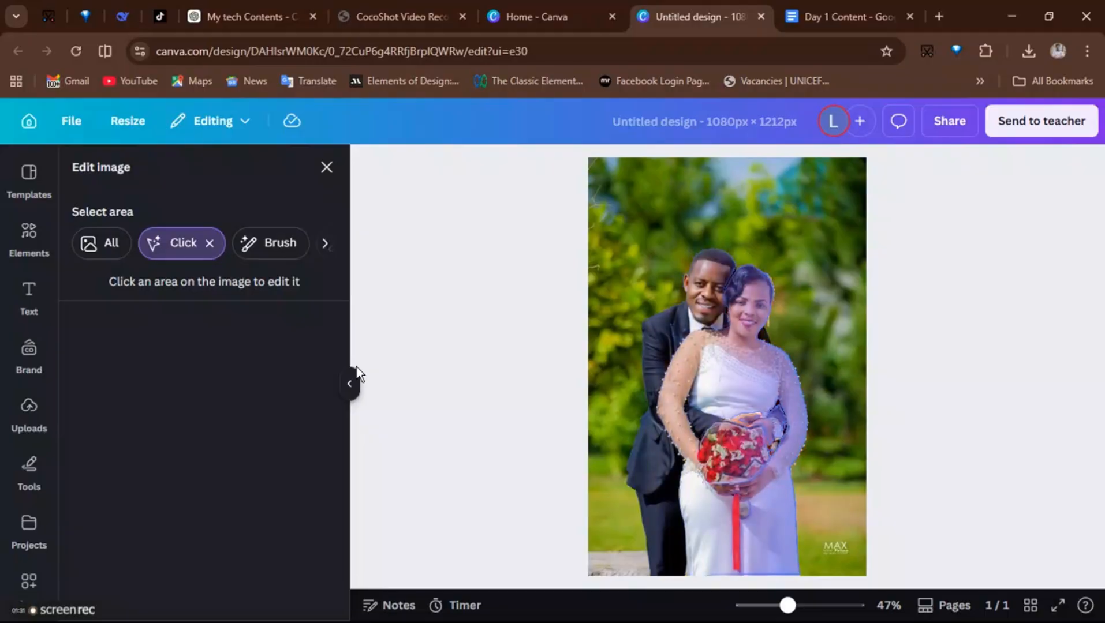
left_click(725, 397)
left_click(658, 347)
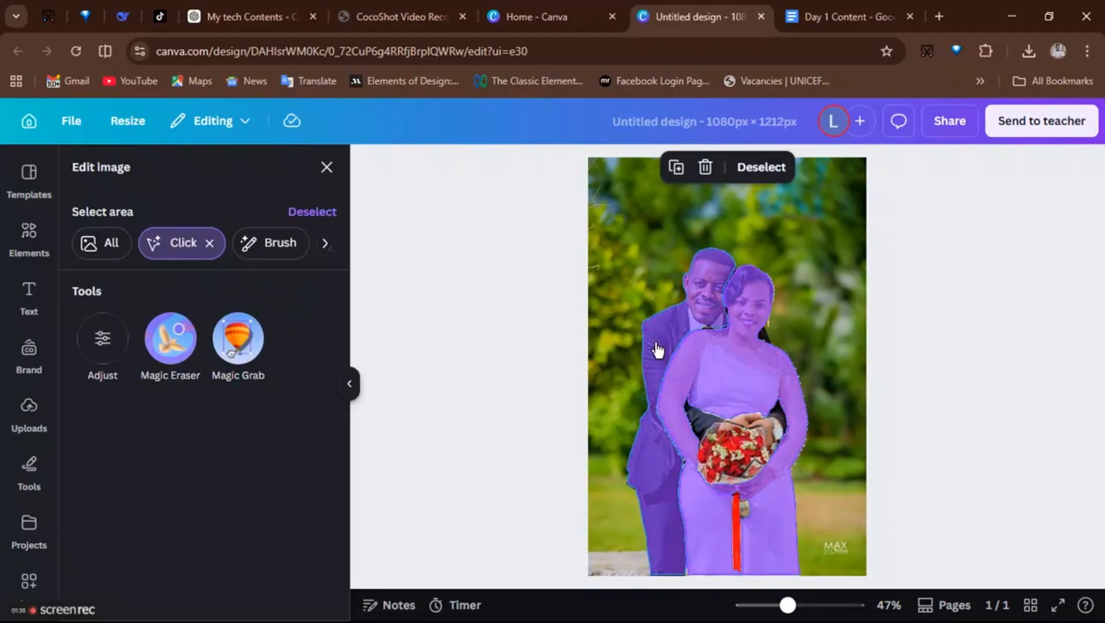
left_click(736, 450)
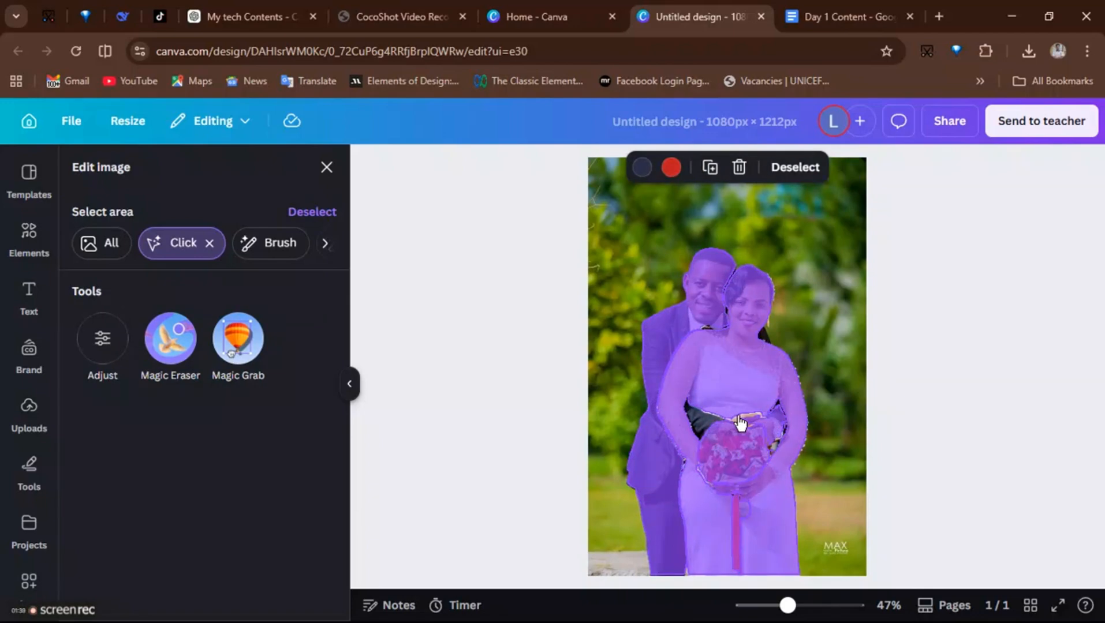
left_click(740, 420)
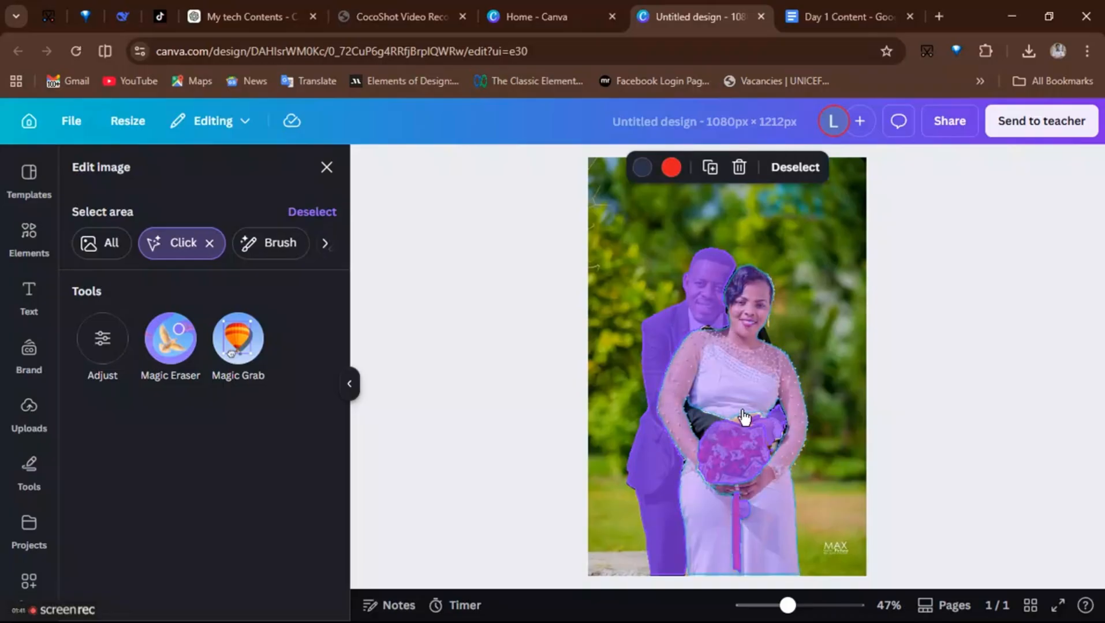
left_click(740, 411)
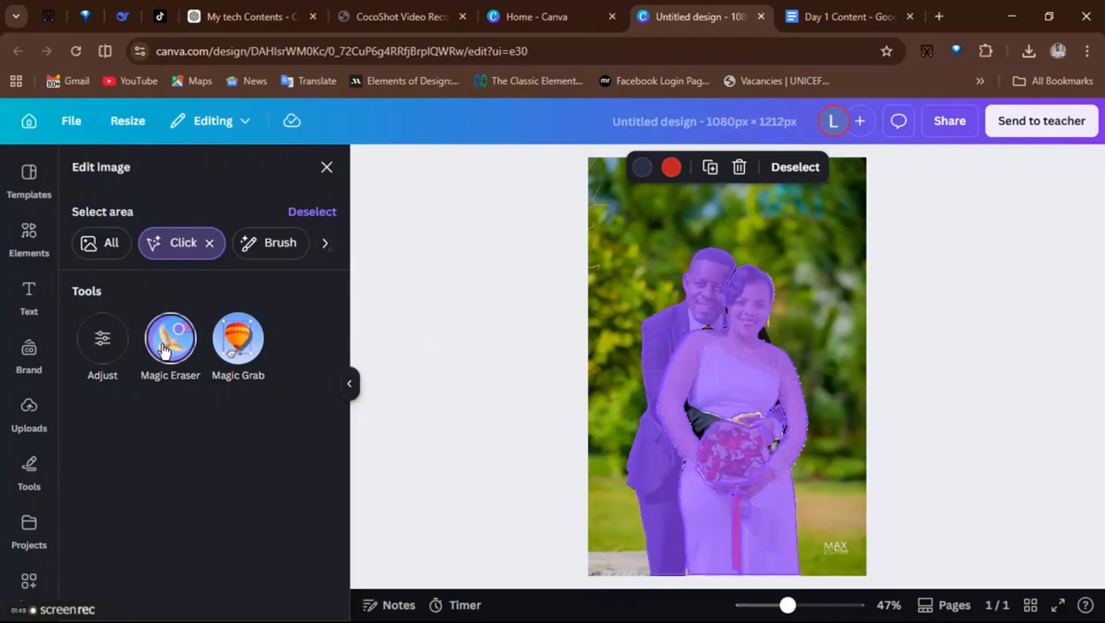
left_click(235, 339)
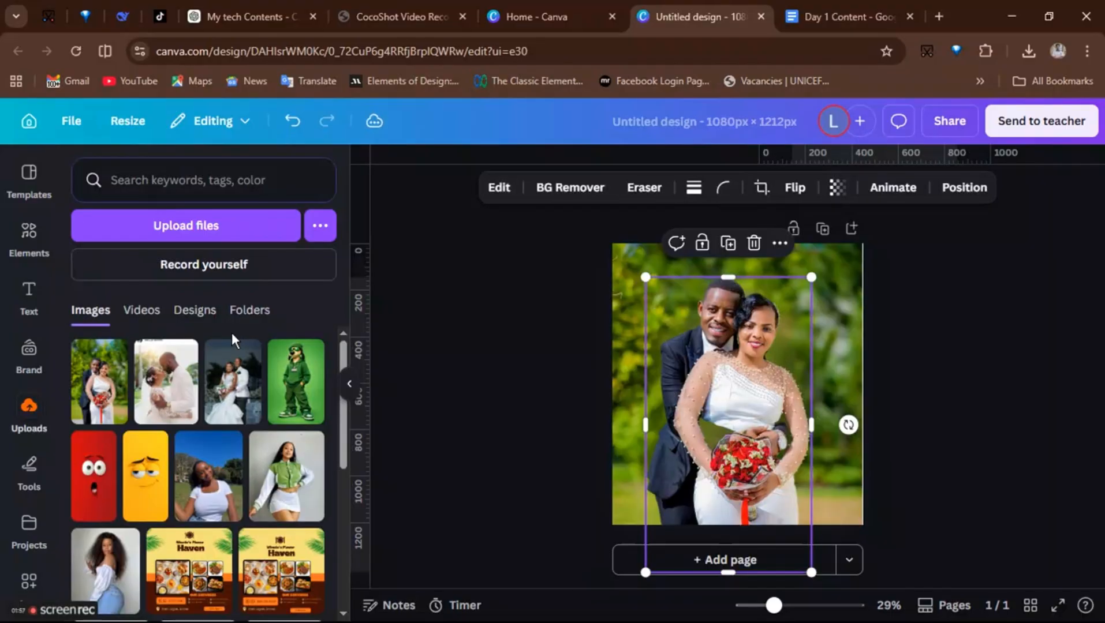
left_click_drag(725, 383, 702, 371)
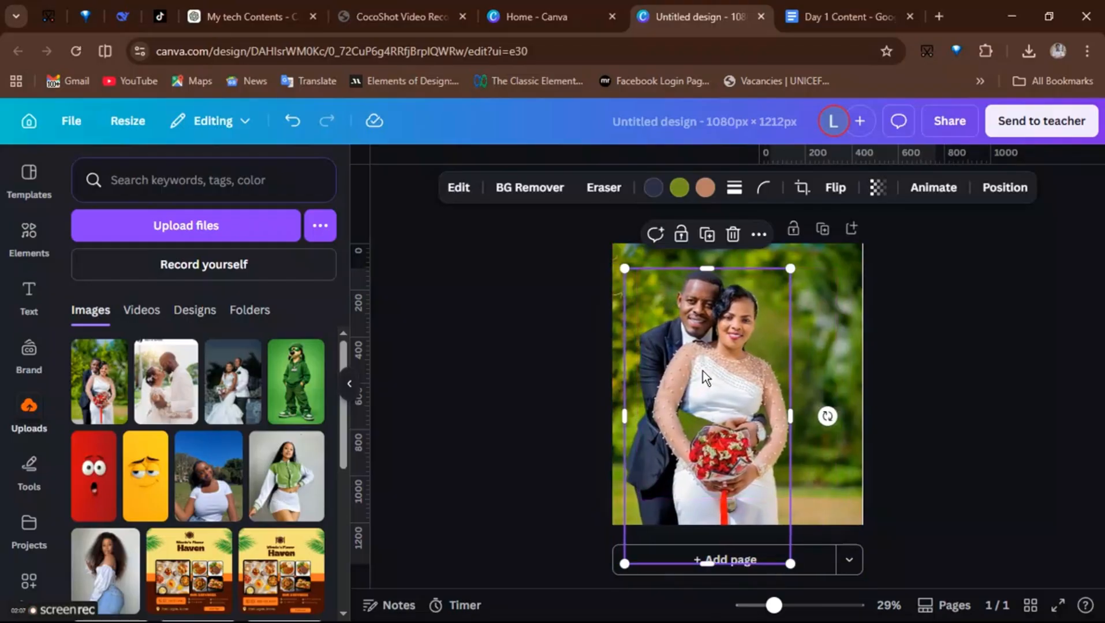
left_click(571, 340)
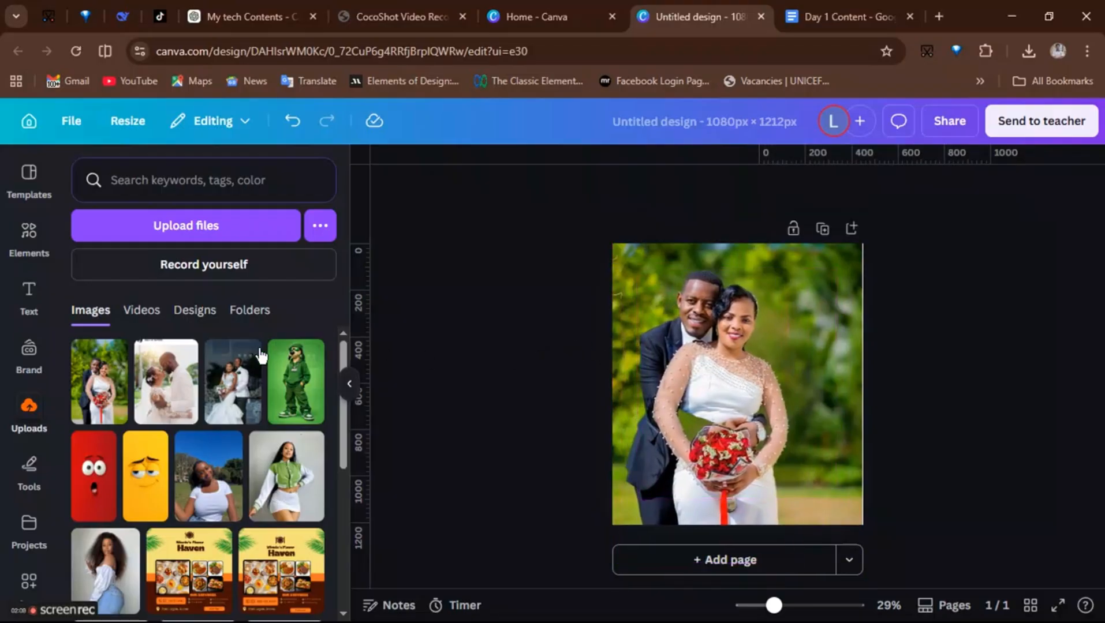
- Add a square shape and stretch it to cover the whole page
left_click(35, 237)
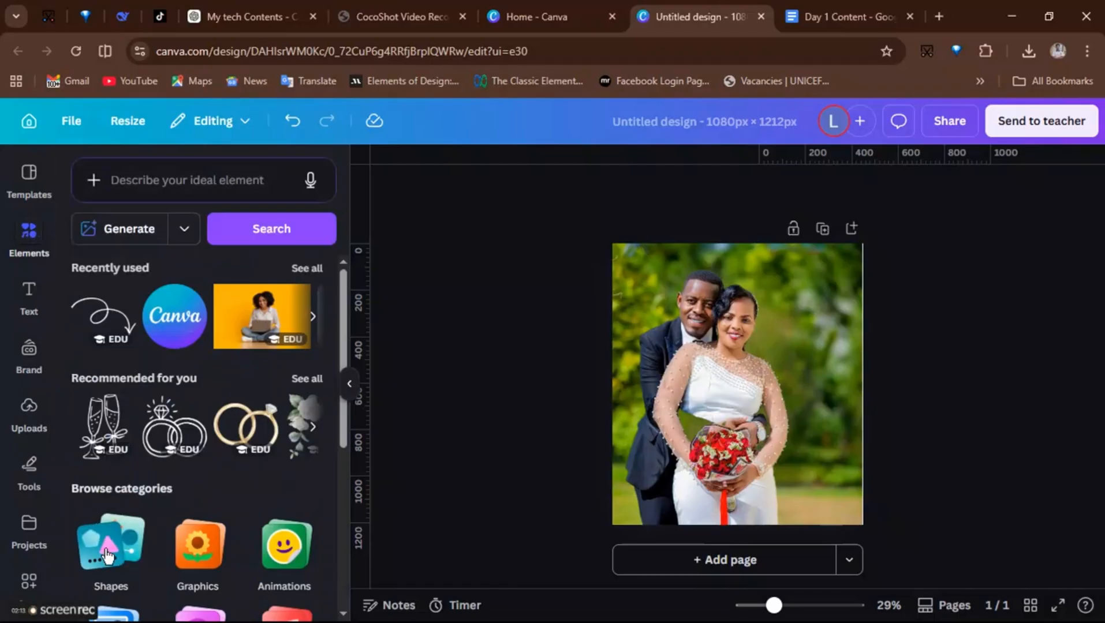
left_click(105, 549)
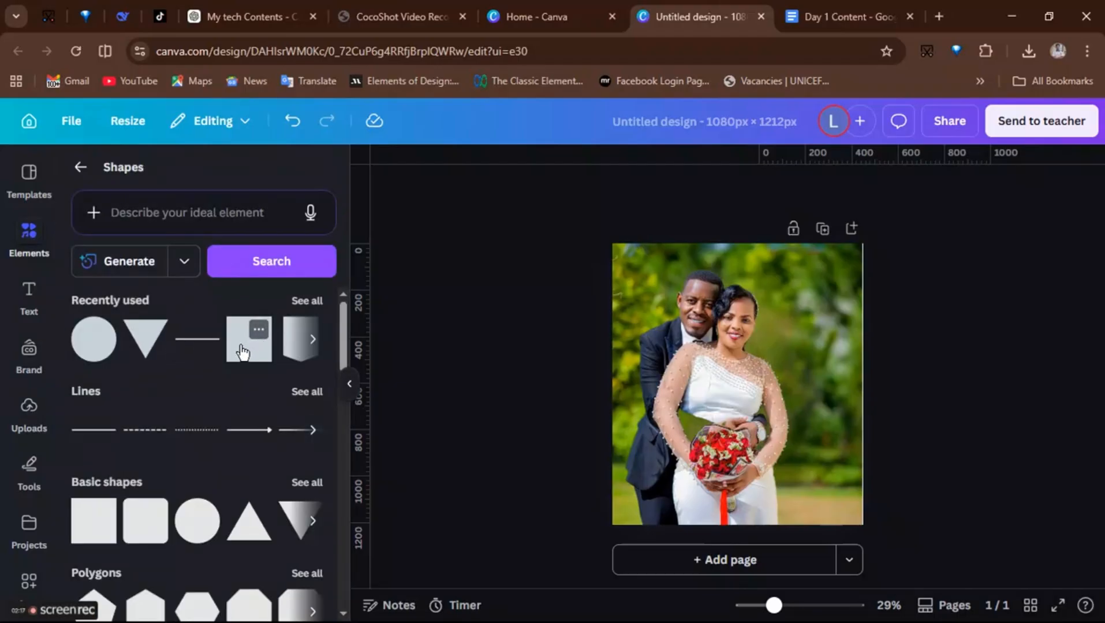
left_click(249, 341)
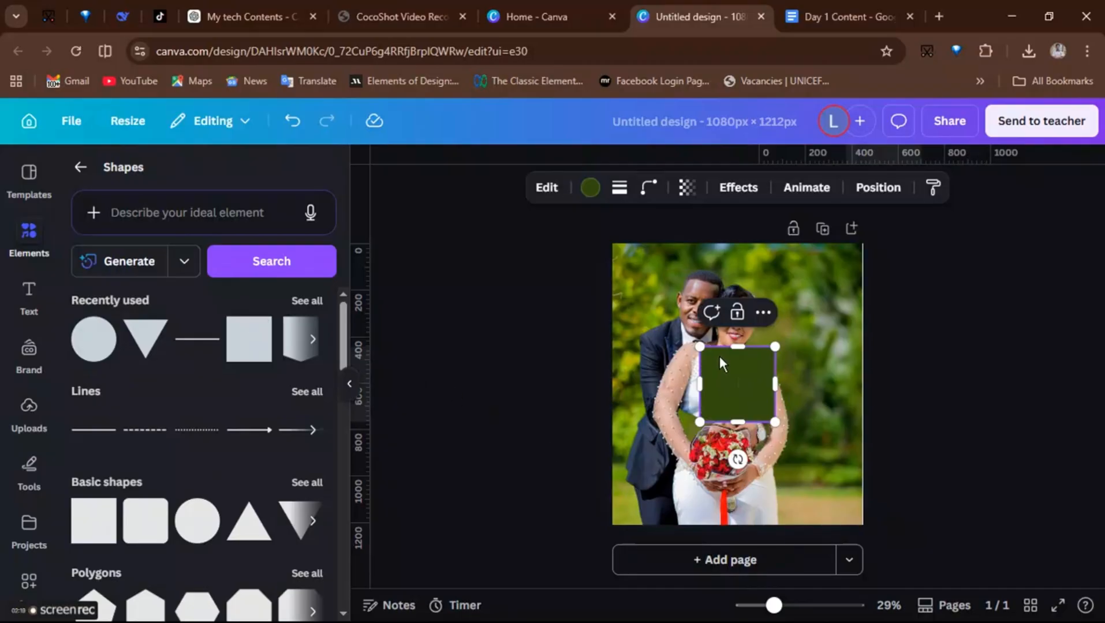
left_click_drag(741, 348, 741, 243)
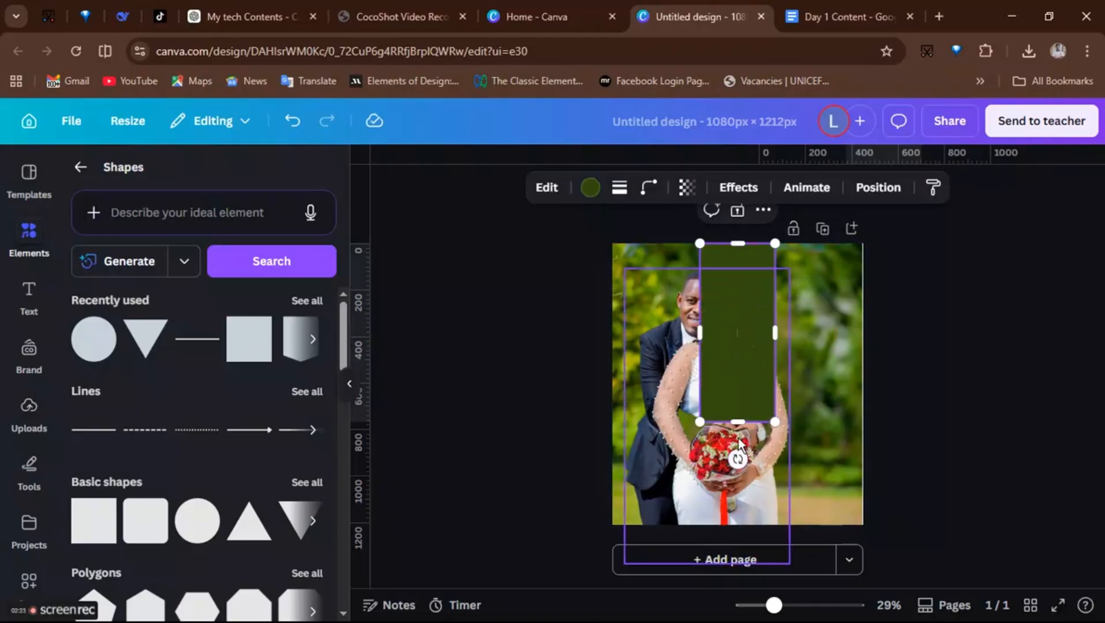
left_click_drag(741, 426, 745, 525)
left_click_drag(776, 438, 863, 434)
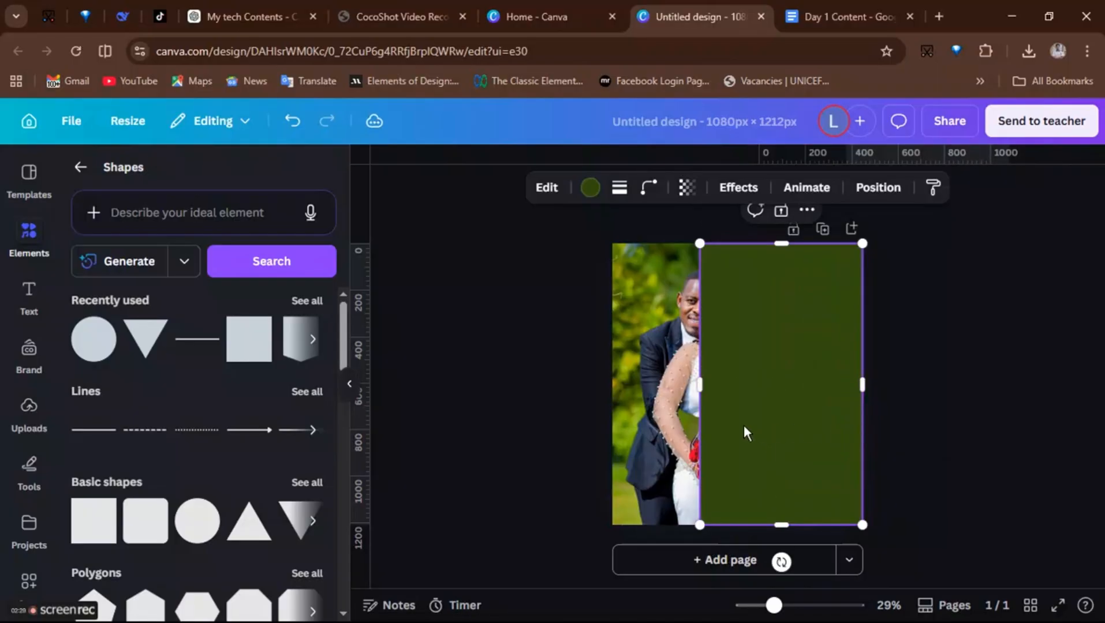
left_click_drag(702, 428, 608, 440)
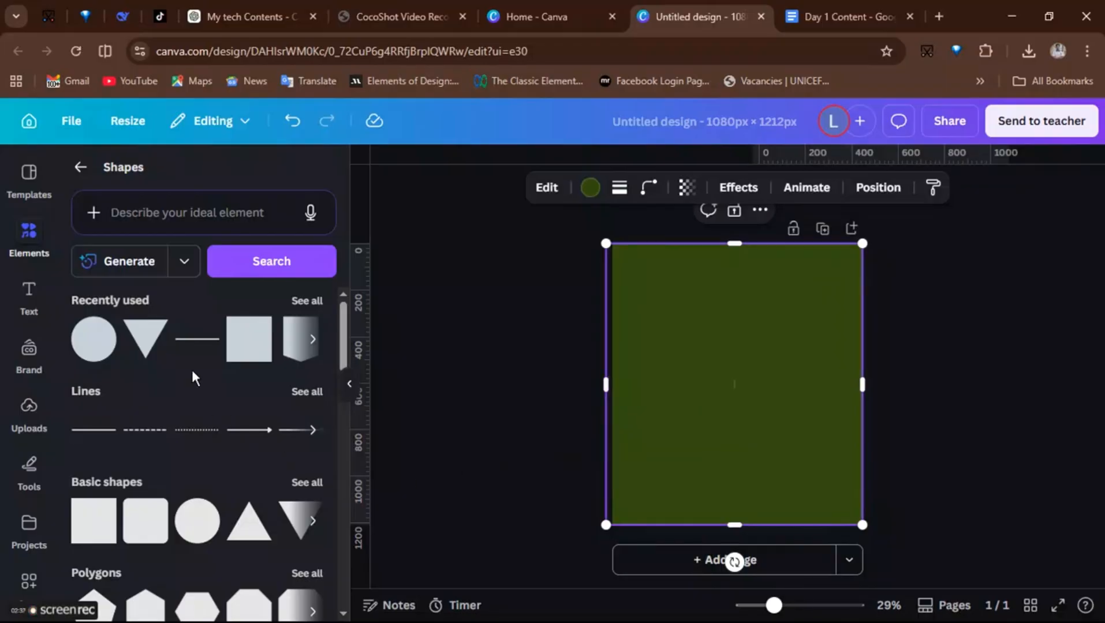
- Change the rectangle's fill to a two-colour gradient and swap the order of its colours
left_click(590, 187)
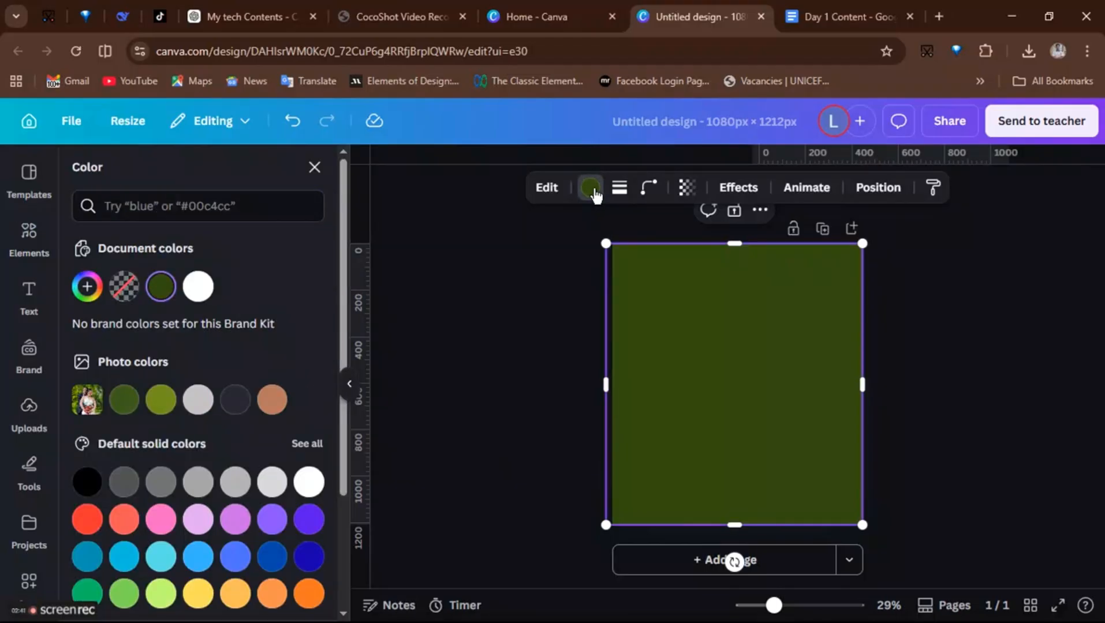
left_click(86, 289)
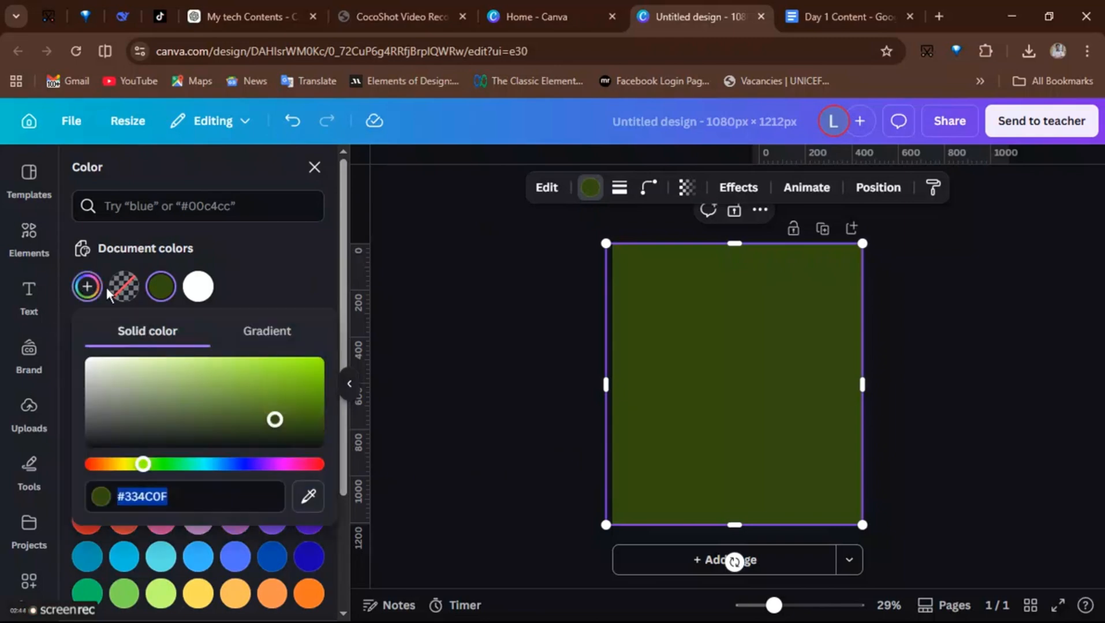
left_click(269, 340)
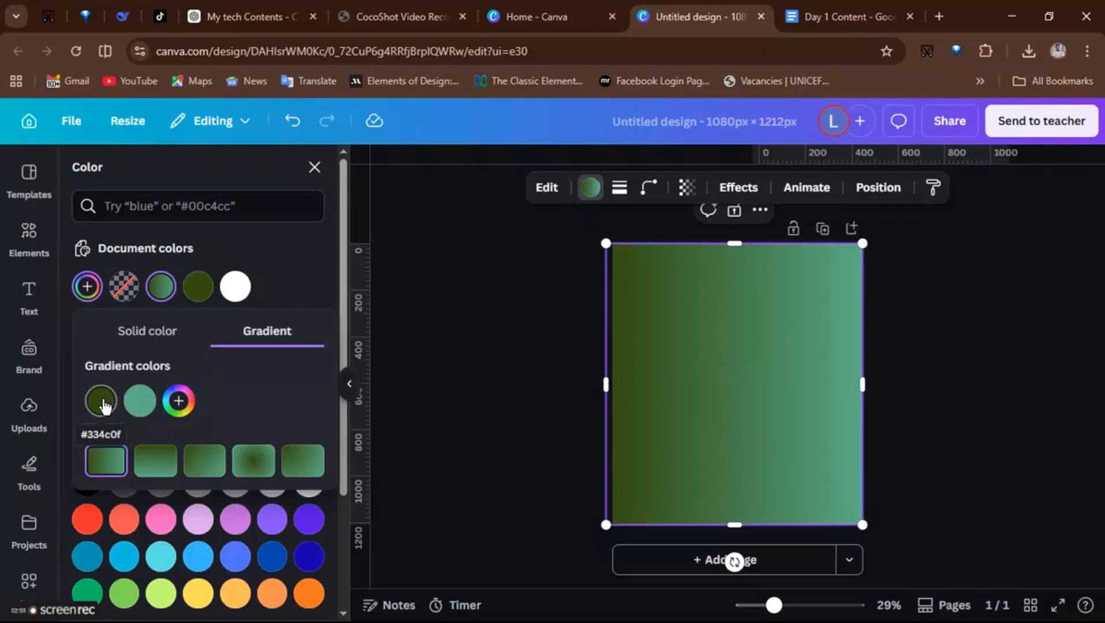
left_click_drag(104, 406, 156, 406)
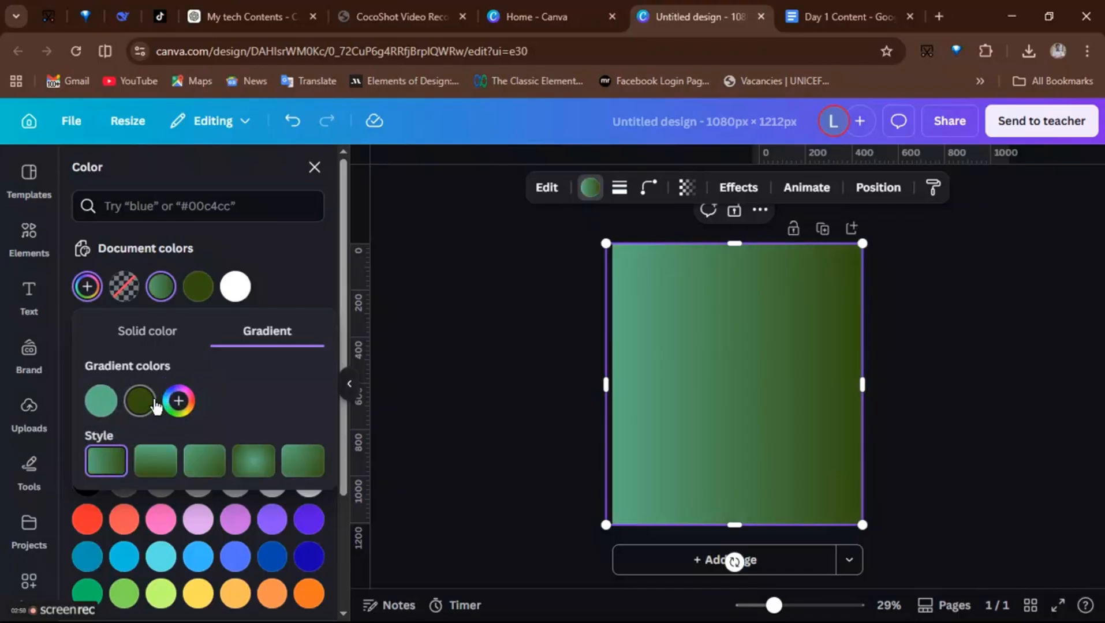
- Adjust the gradient stops so the dark green #334C0F fades to transparent, setting one stop's opacity to 20%
left_click(101, 399)
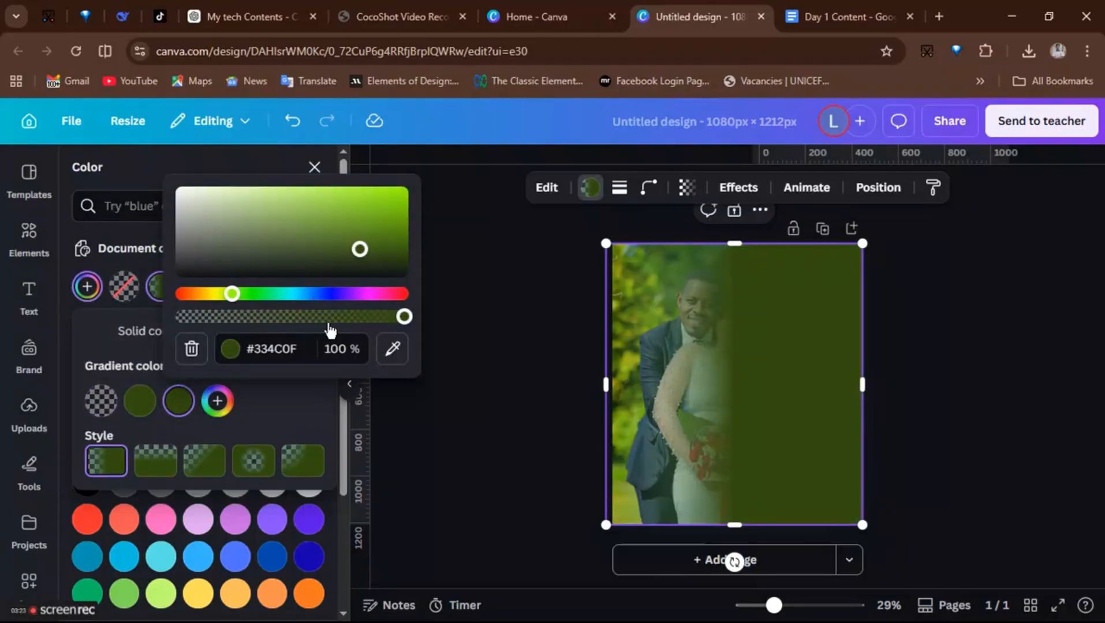
left_click(141, 401)
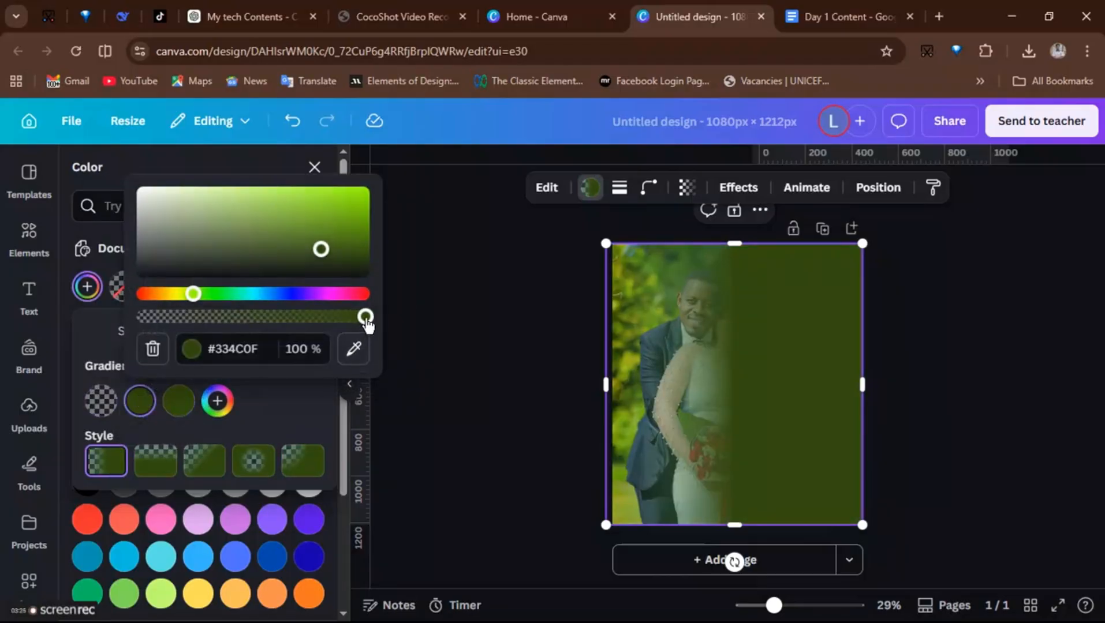
left_click_drag(366, 324, 187, 336)
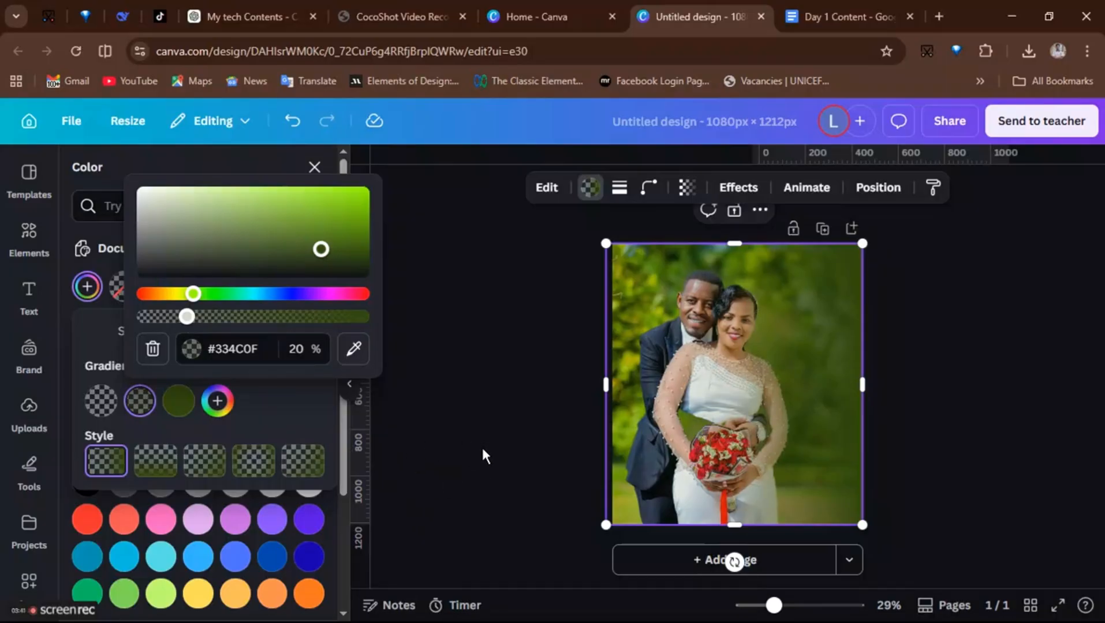
left_click(314, 169)
left_click(313, 167)
left_click(514, 413)
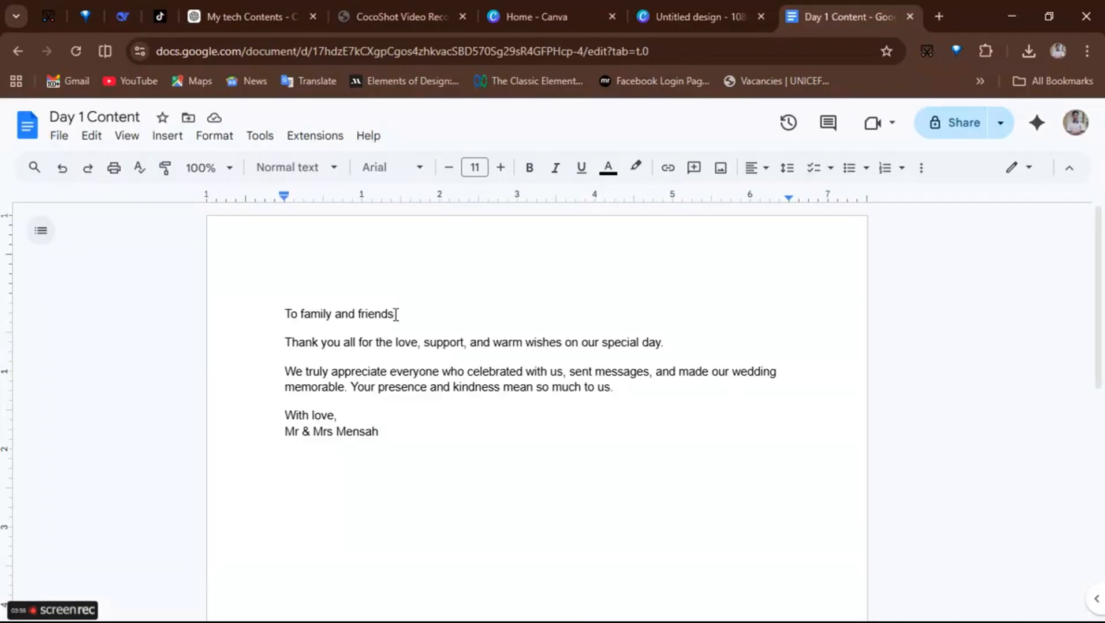
- Switch to the Day 1 Content Google Doc, copy the line 'To family and friends', and return to the design
left_click_drag(396, 315, 285, 317)
key("ctrl+c")
key("alt+Tab")
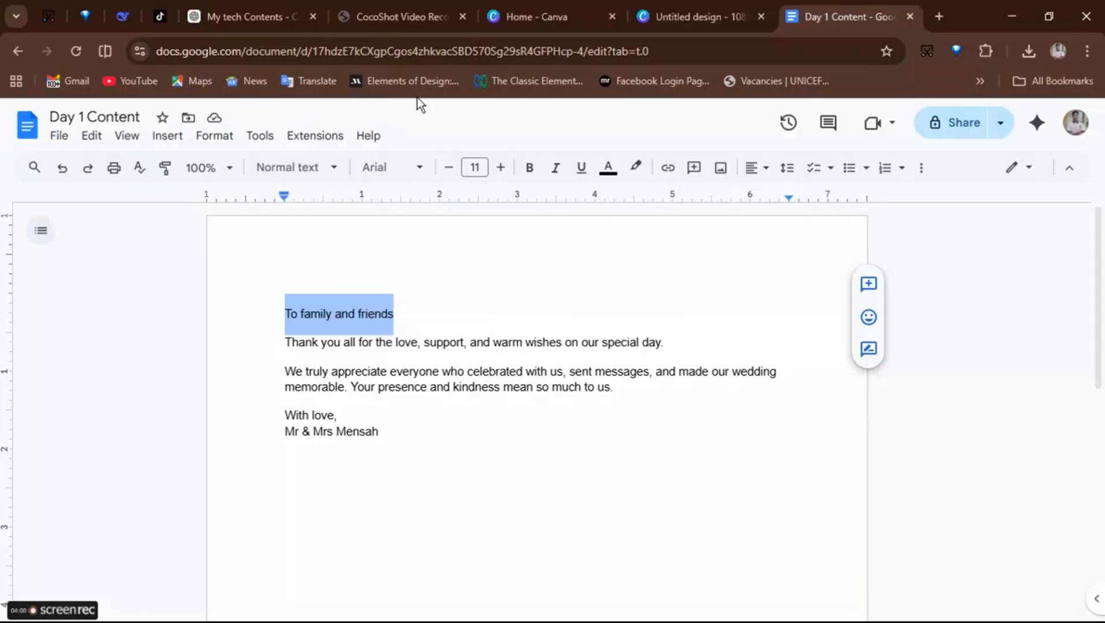
left_click(687, 17)
- Paste the copied line as a new text box, enlarge it to size 38.6, and place it beside the bride's head
left_click(29, 294)
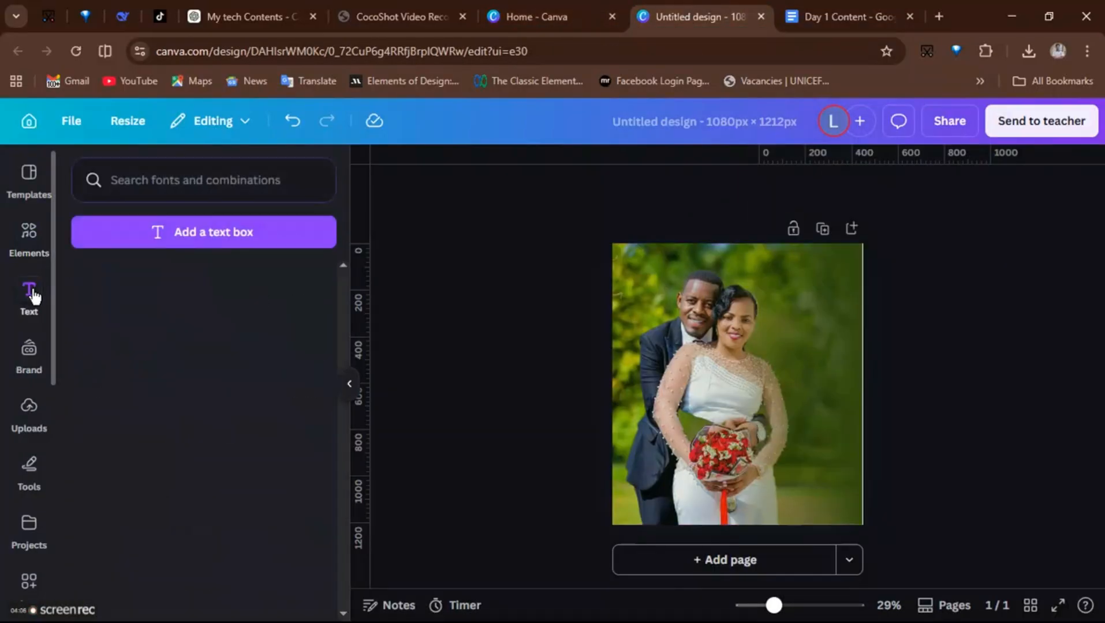
left_click(208, 232)
key("ctrl+v")
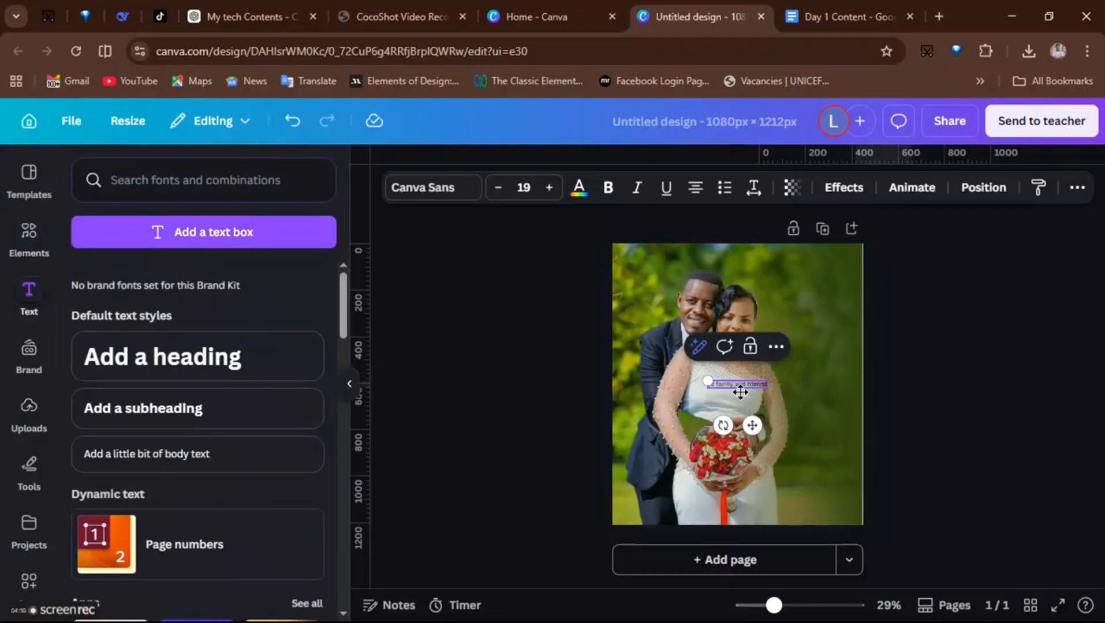
left_click_drag(709, 381, 648, 375)
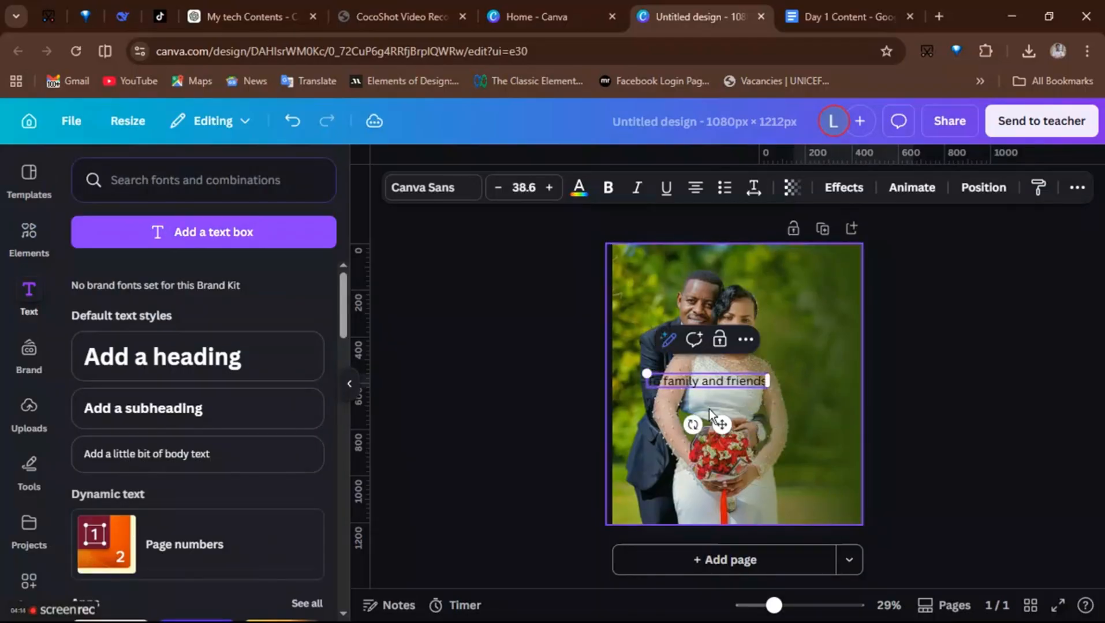
left_click_drag(721, 428, 818, 387)
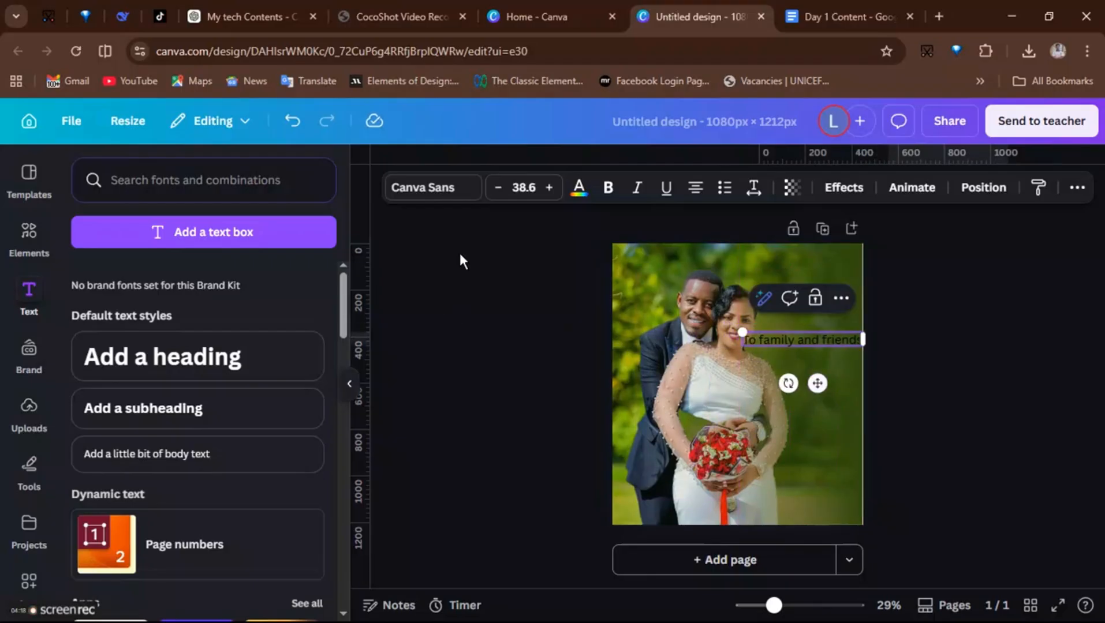
- Change the 'To family and friends' text colour to white
left_click(578, 188)
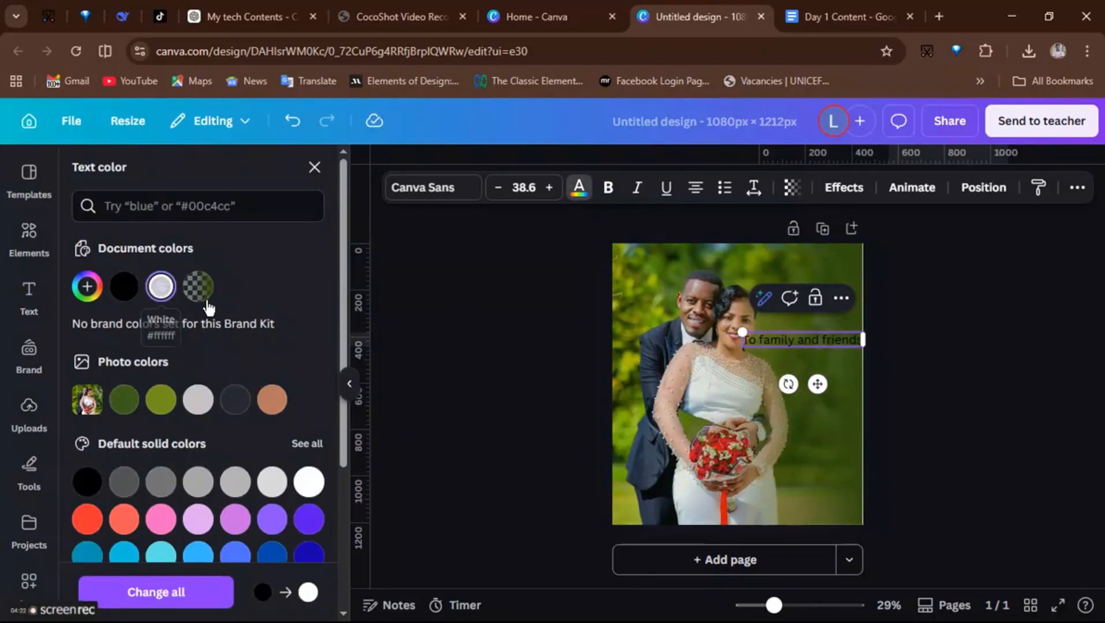
left_click(734, 391)
left_click(778, 342)
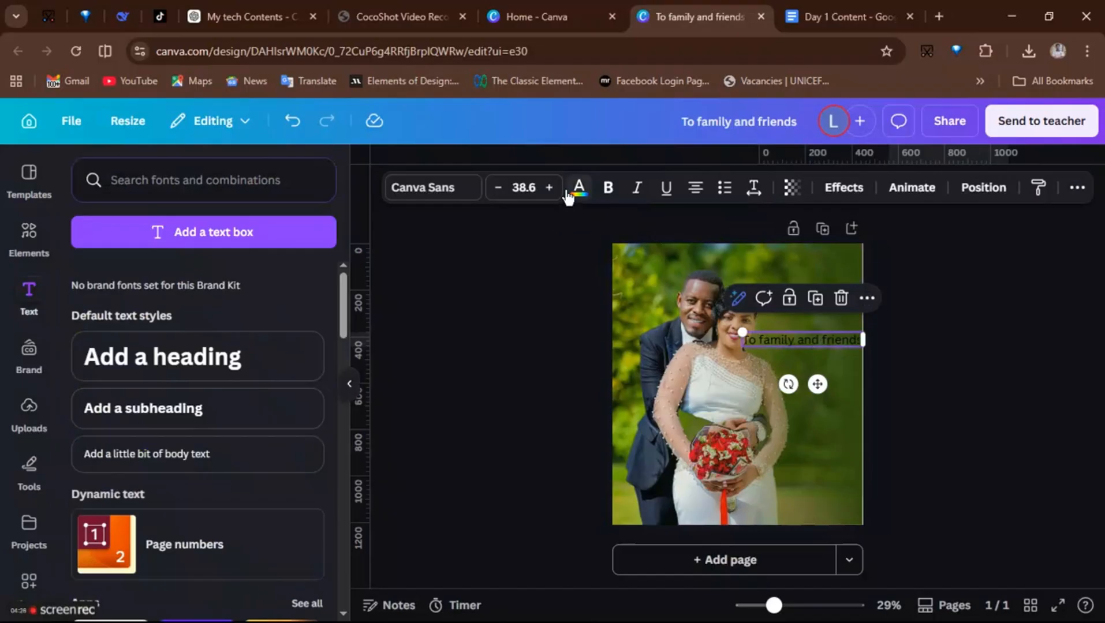
left_click(579, 187)
left_click(160, 287)
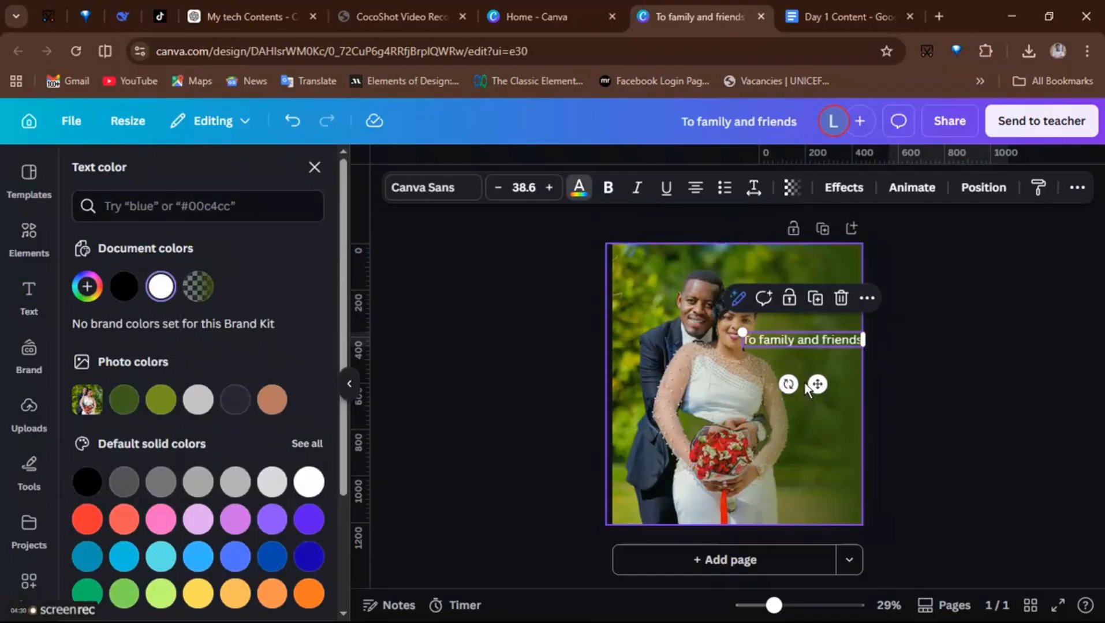
- Shrink the 'To family and friends' heading to size 30.7 and place a copy of it just below
left_click_drag(773, 606, 799, 607)
scroll(888, 456, "up", 3)
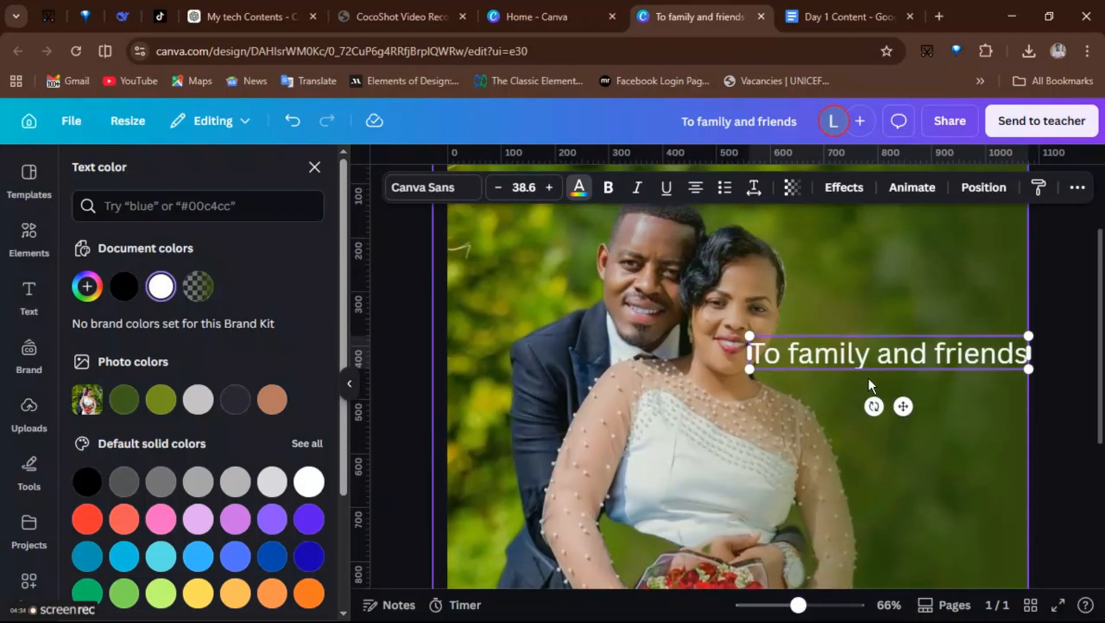
left_click_drag(750, 410, 806, 414)
left_click_drag(932, 452, 909, 521)
left_click(902, 381)
- Copy 'Thank you' from the Day 1 Content Doc and paste it into the copied text box
left_click(831, 16)
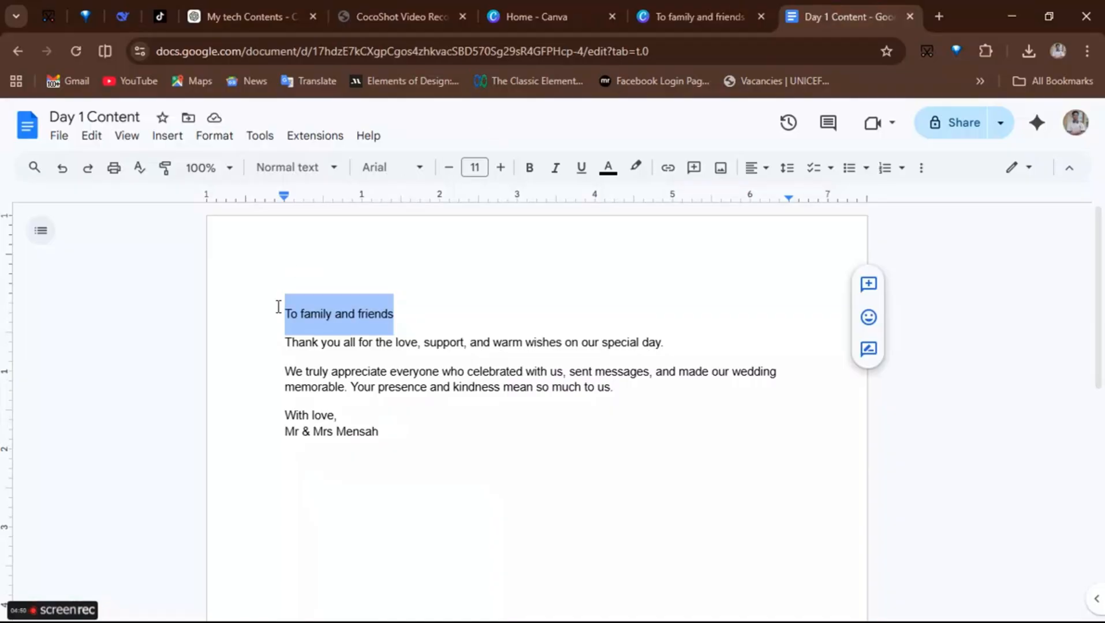
left_click_drag(283, 342, 341, 342)
key("ctrl+c")
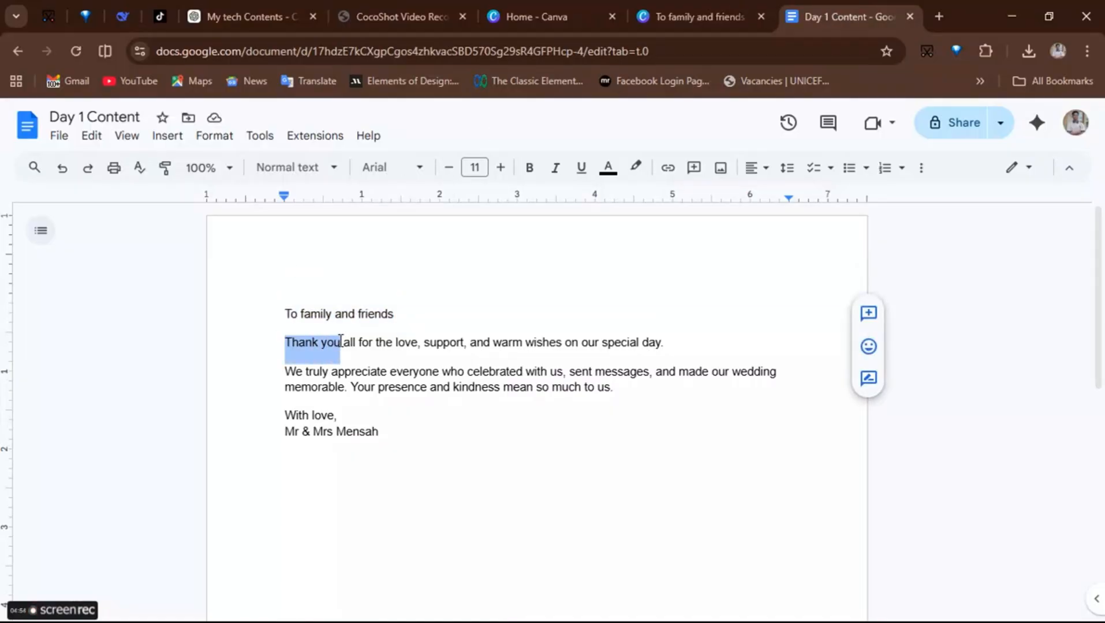
left_click(664, 11)
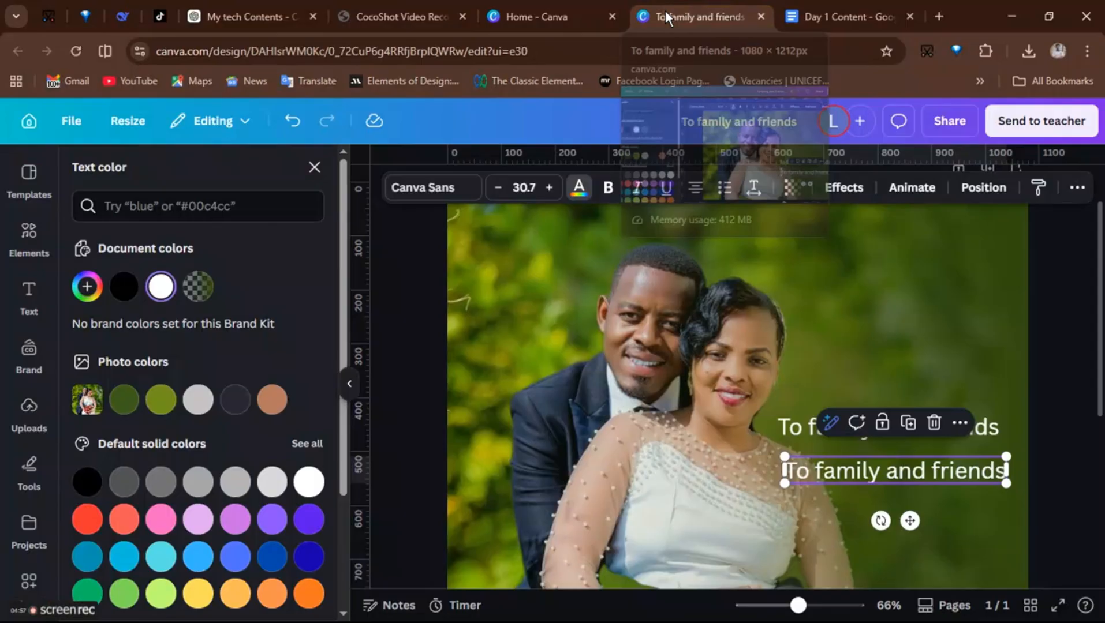
double_click(904, 477)
key("ctrl+v")
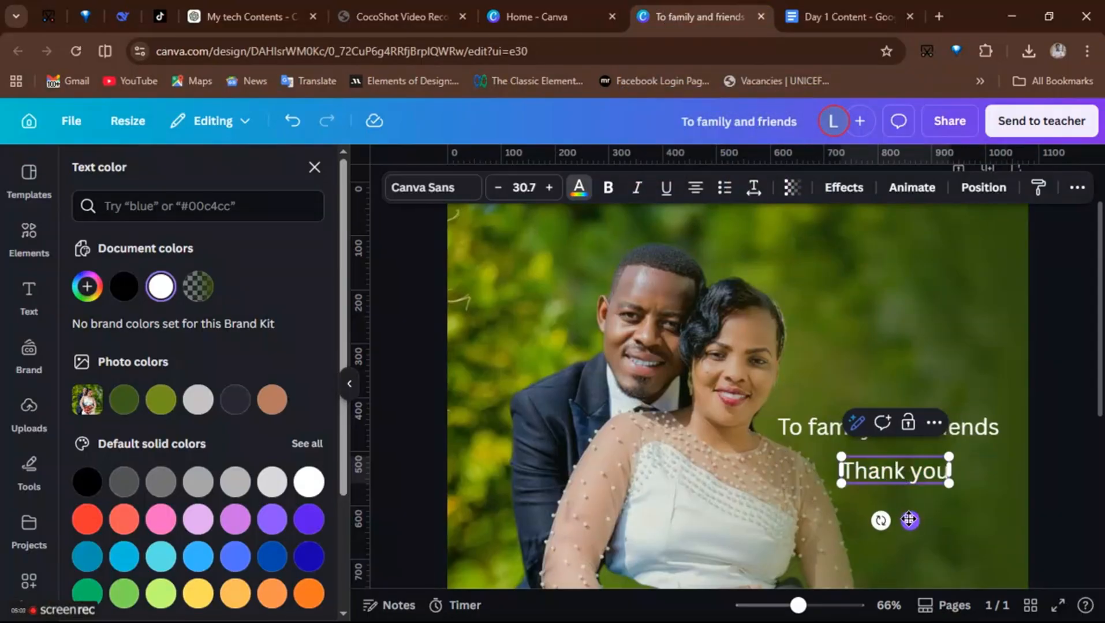
- Duplicate the 'Thank you' box and replace its text with the two message paragraphs copied from the Doc
key("ctrl+d")
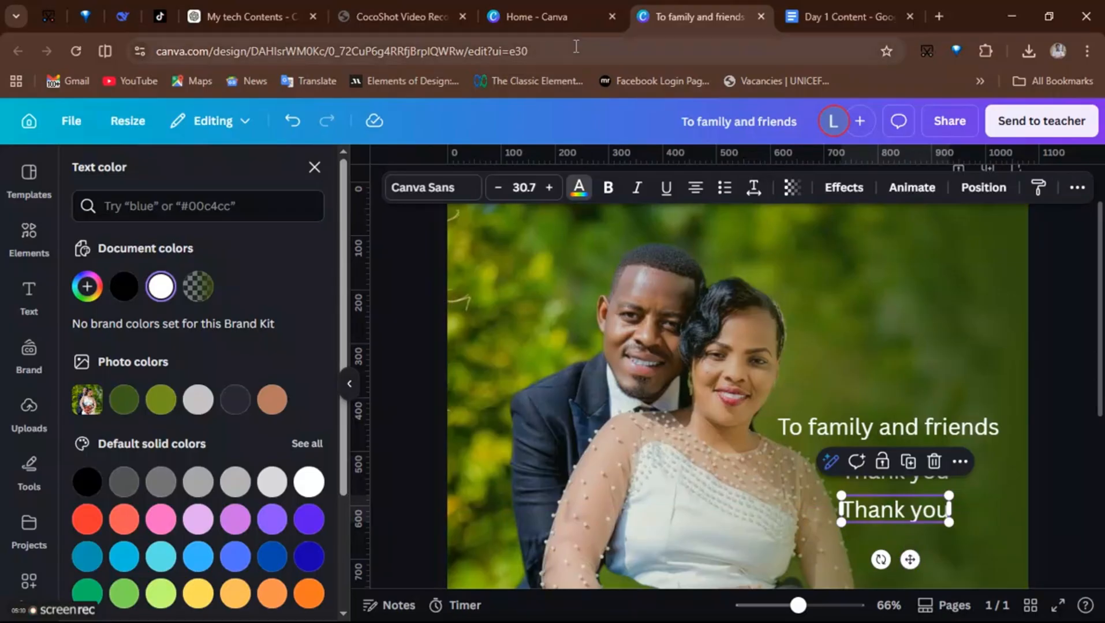
left_click(841, 16)
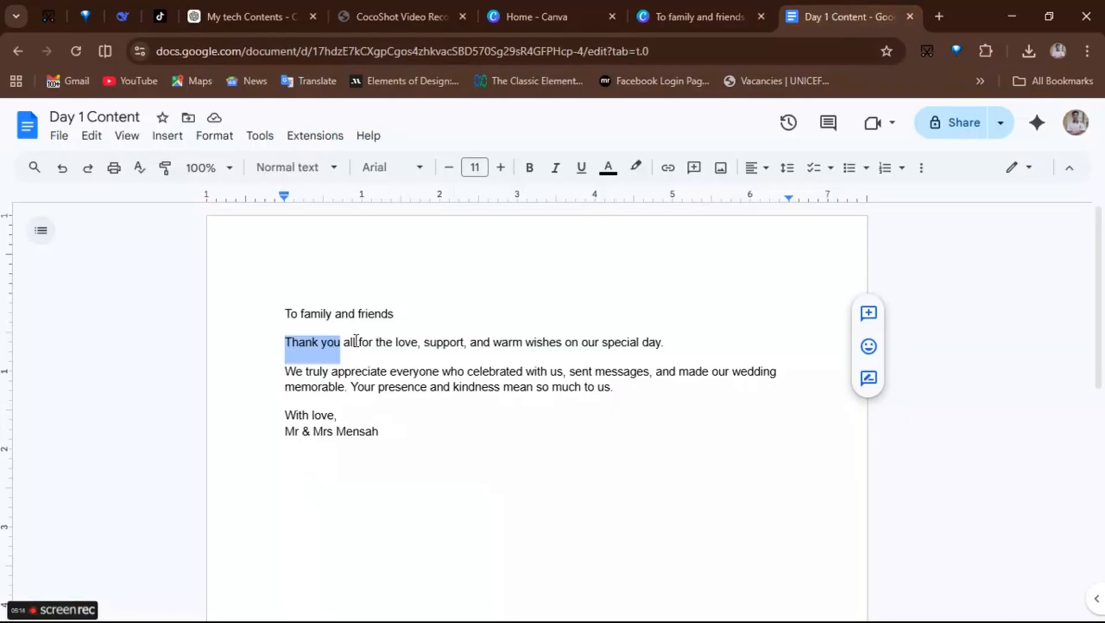
left_click_drag(360, 342, 616, 386)
key("ctrl+c")
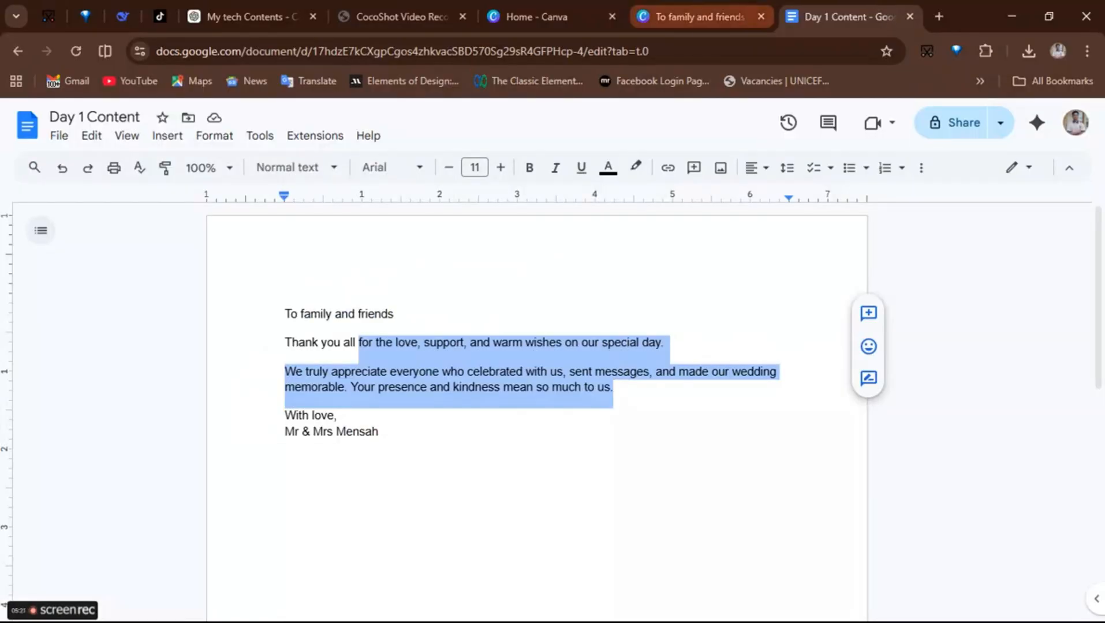
left_click(699, 16)
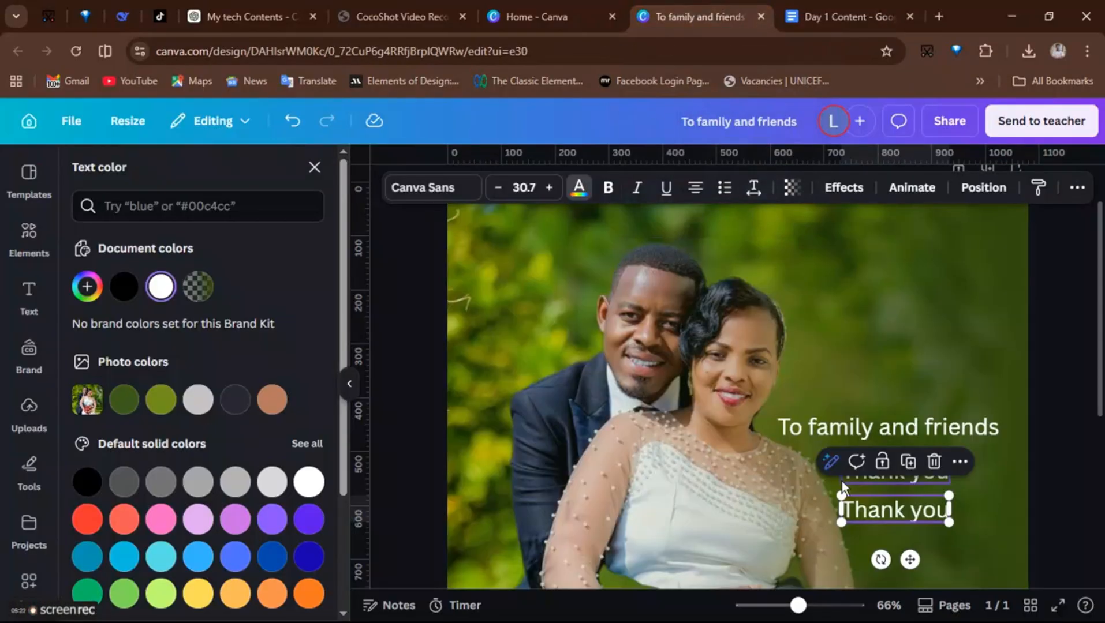
double_click(892, 512)
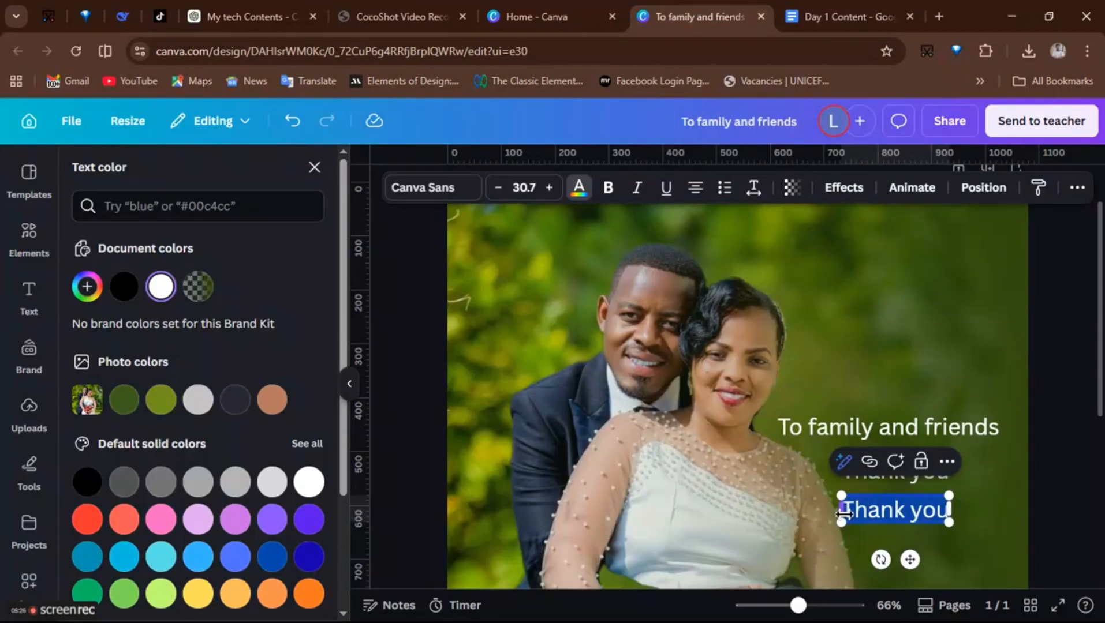
key("ctrl+v")
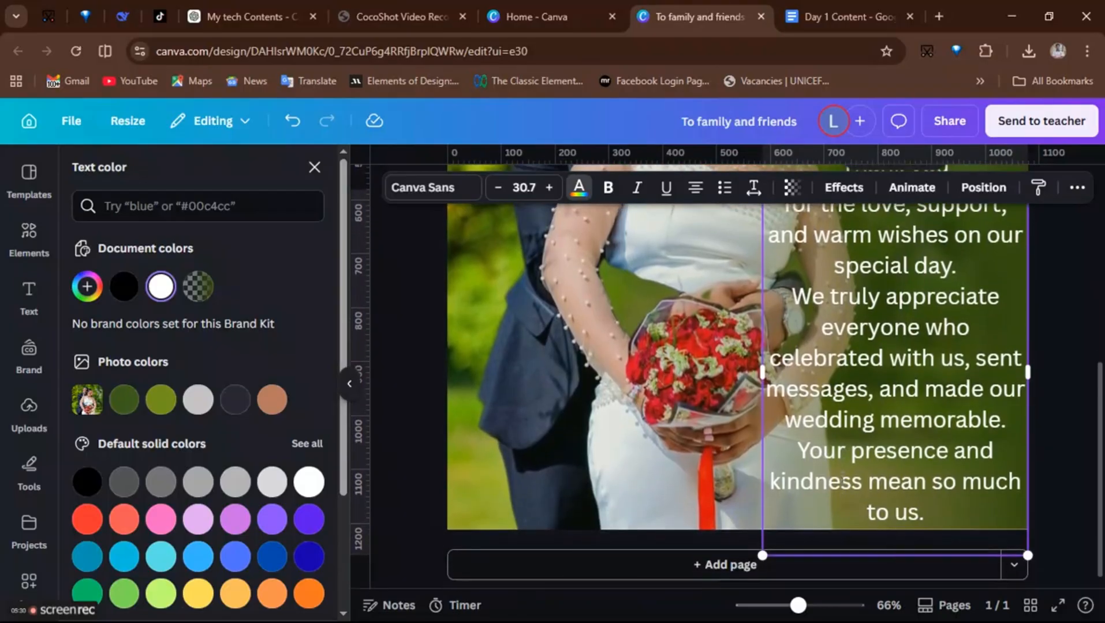
- Resize the message text to size 21.6, position it below 'Thank you', and place a copy further down
left_click_drag(763, 555, 841, 446)
left_click_drag(841, 318, 776, 363)
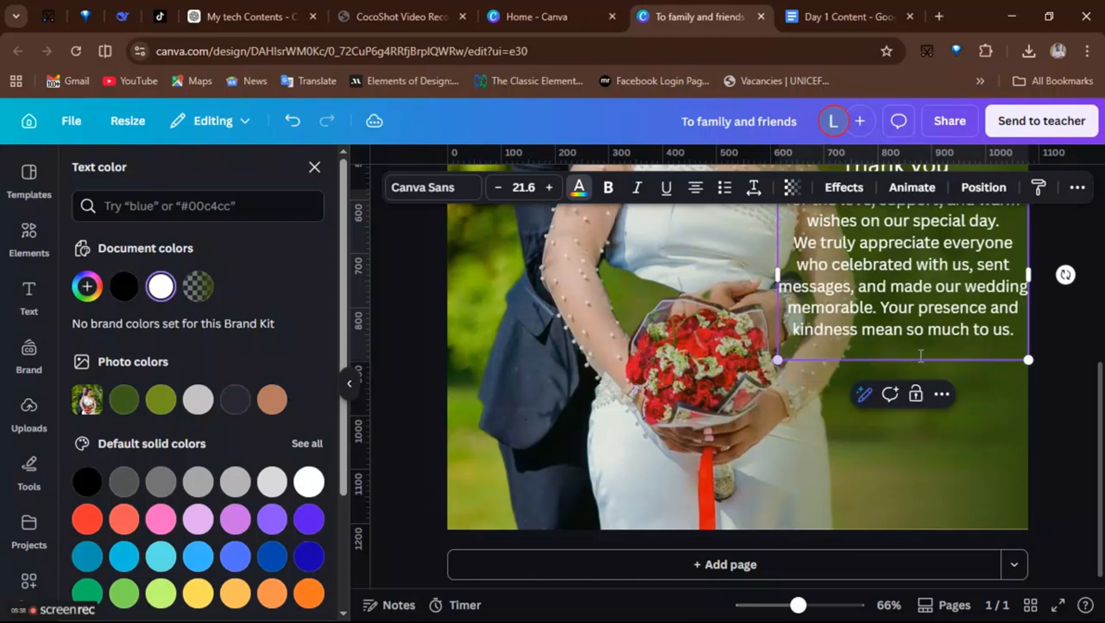
scroll(936, 353, "up", 2)
scroll(936, 352, "up", 1)
left_click(733, 421)
left_click(886, 407)
left_click_drag(888, 406, 871, 547)
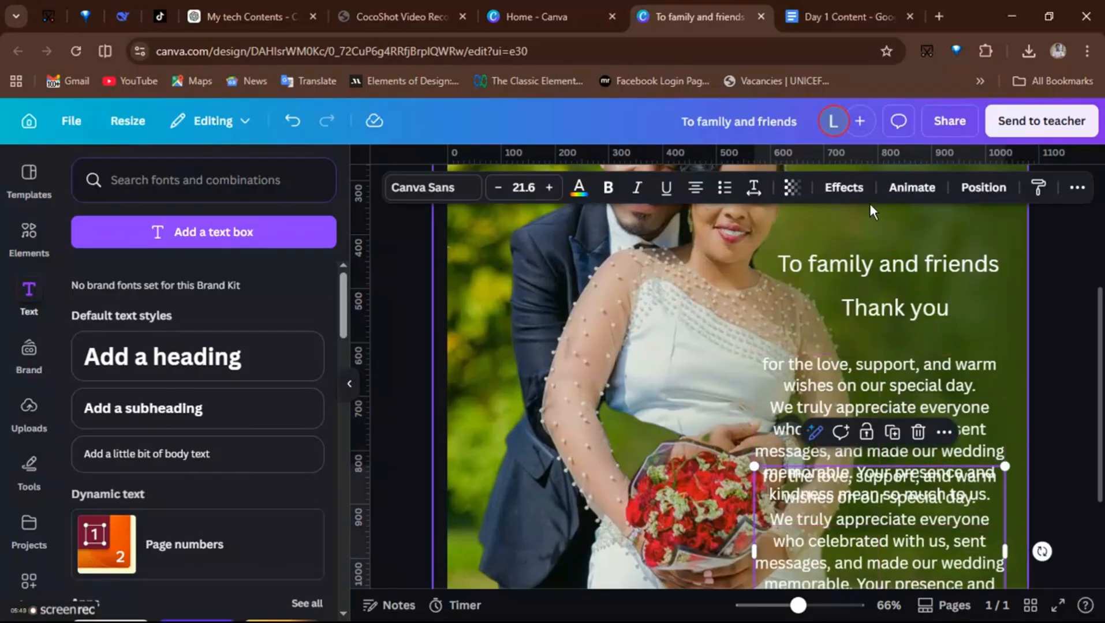
- Copy 'Mr & Mrs Mensah' from the Doc, paste it into the lower copy, and narrow that text box
left_click(810, 16)
left_click_drag(285, 430, 382, 427)
key("ctrl+c")
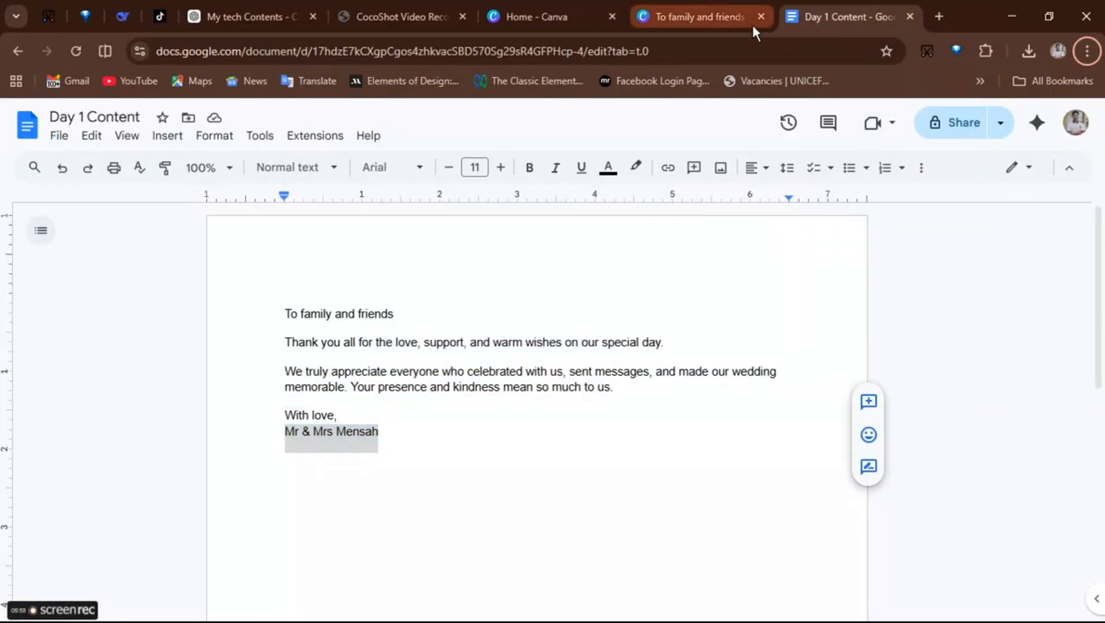
left_click(697, 19)
double_click(862, 506)
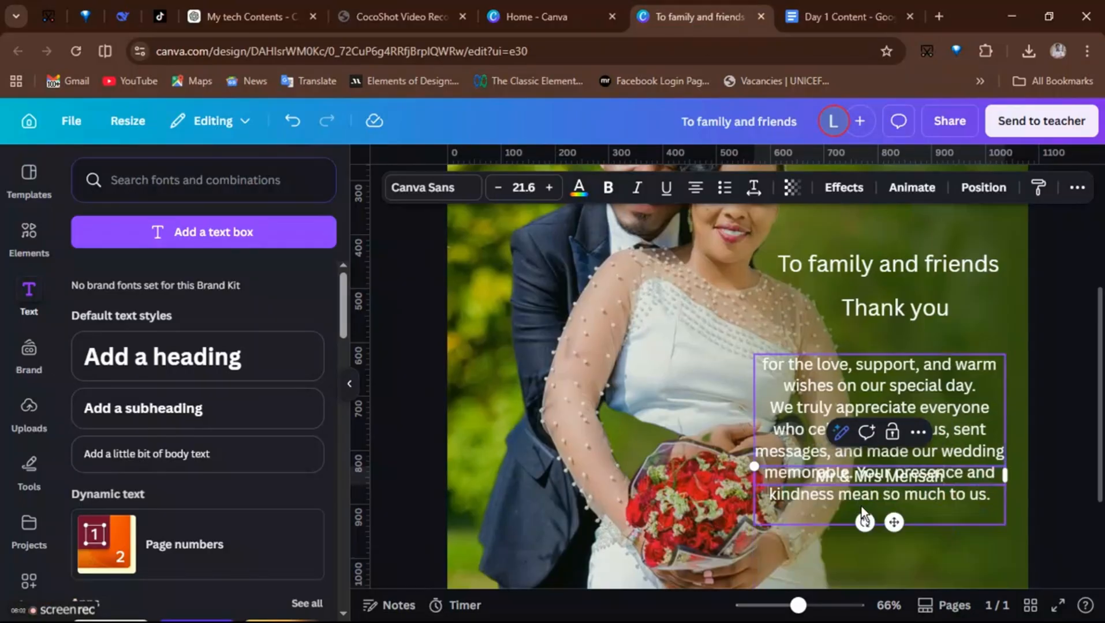
key("ctrl+v")
left_click_drag(1005, 547, 951, 547)
scroll(737, 518, "down", 2)
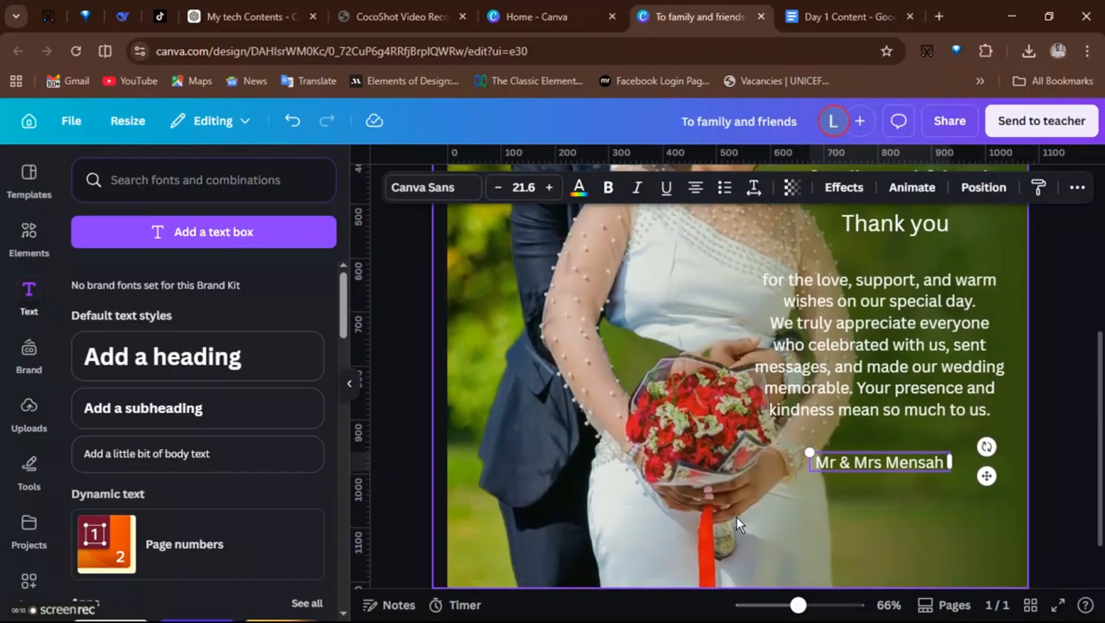
scroll(736, 518, "up", 2)
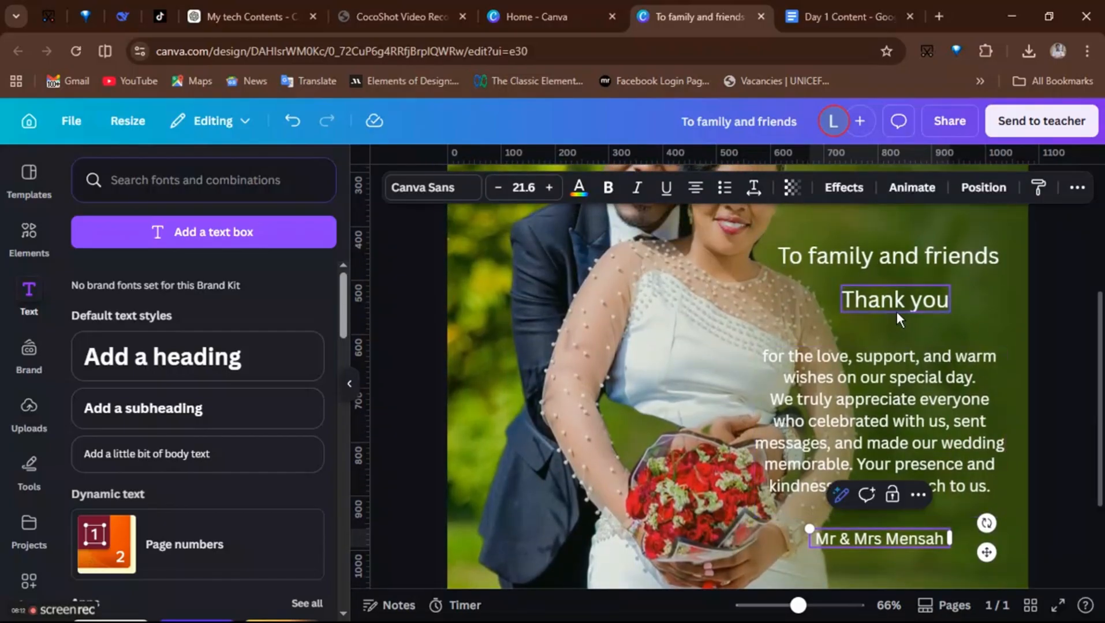
- Change 'Thank you' to the Lavonia Classy font, enlarge it to size 79.6, and reposition it
left_click(880, 295)
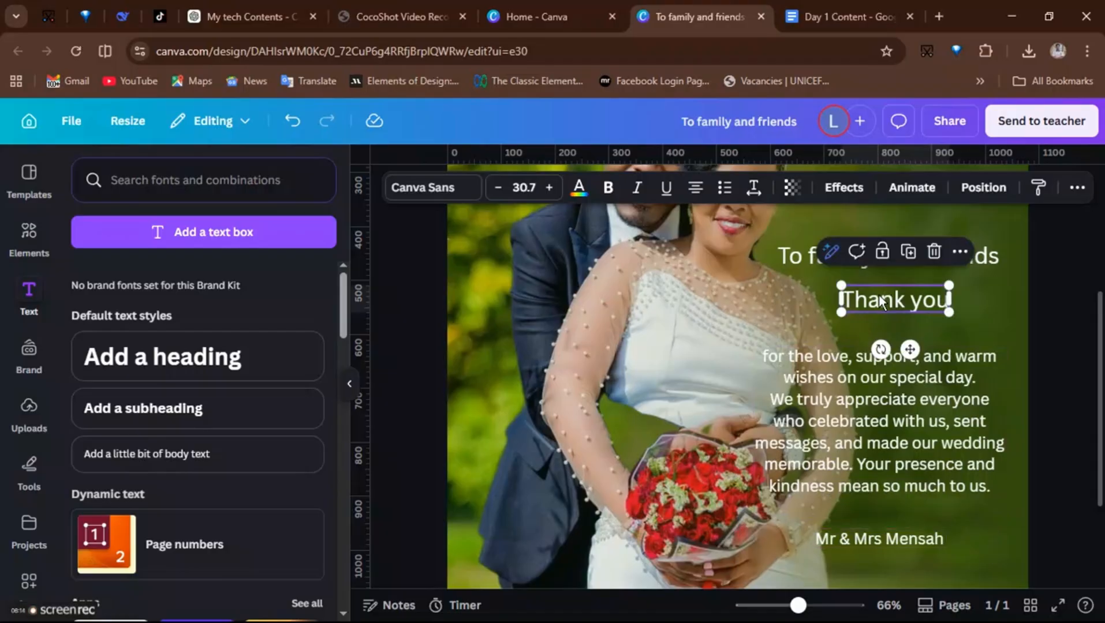
left_click(425, 186)
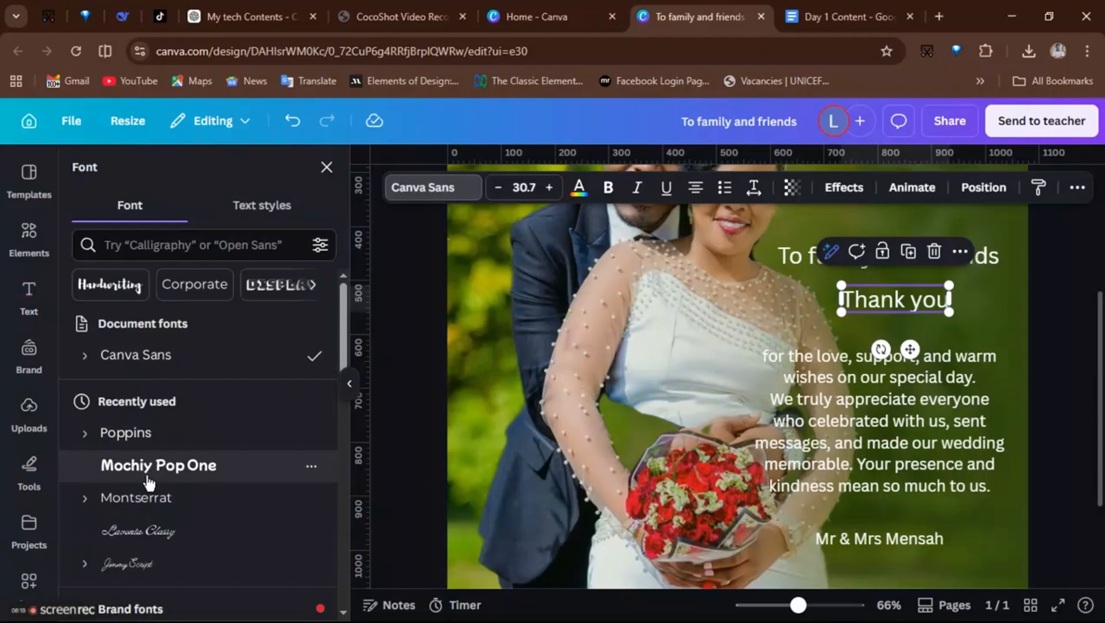
left_click(139, 531)
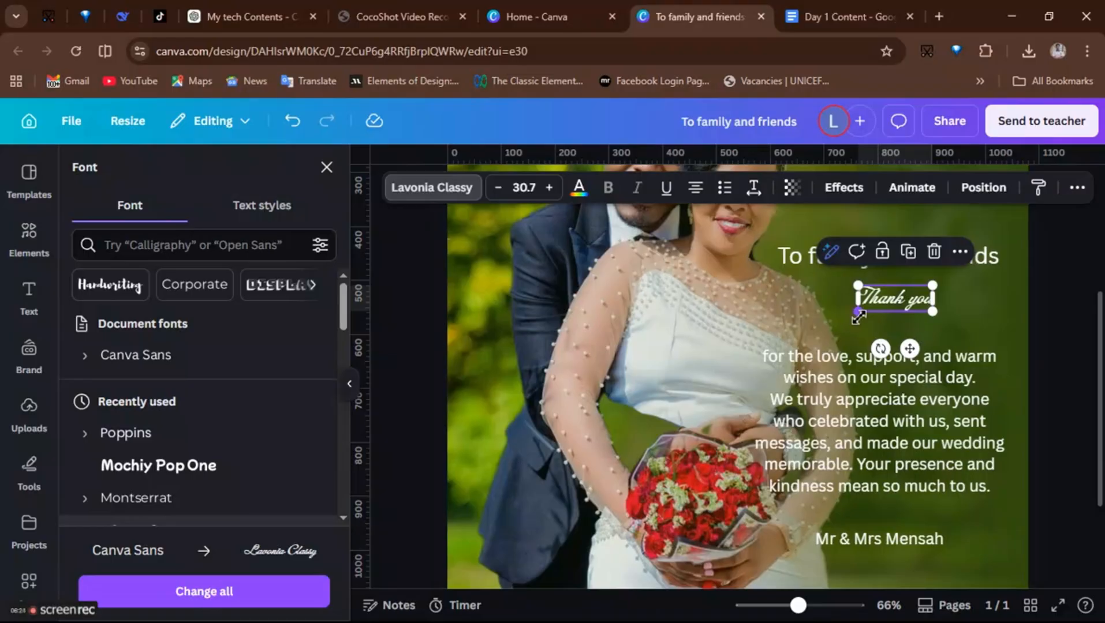
left_click_drag(858, 321, 802, 344)
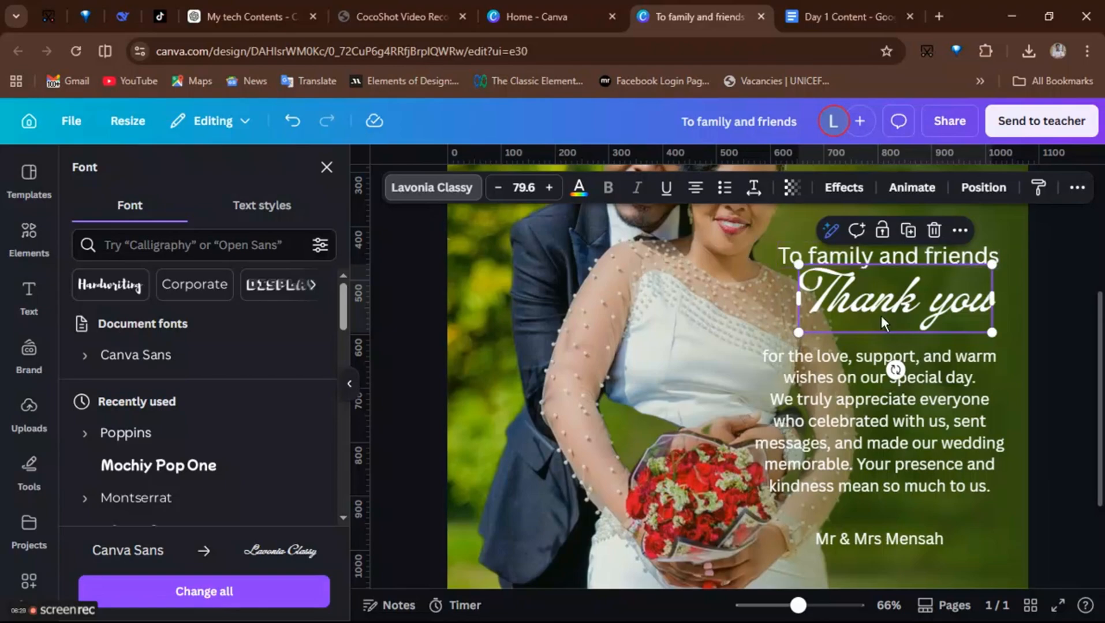
left_click_drag(891, 306, 873, 321)
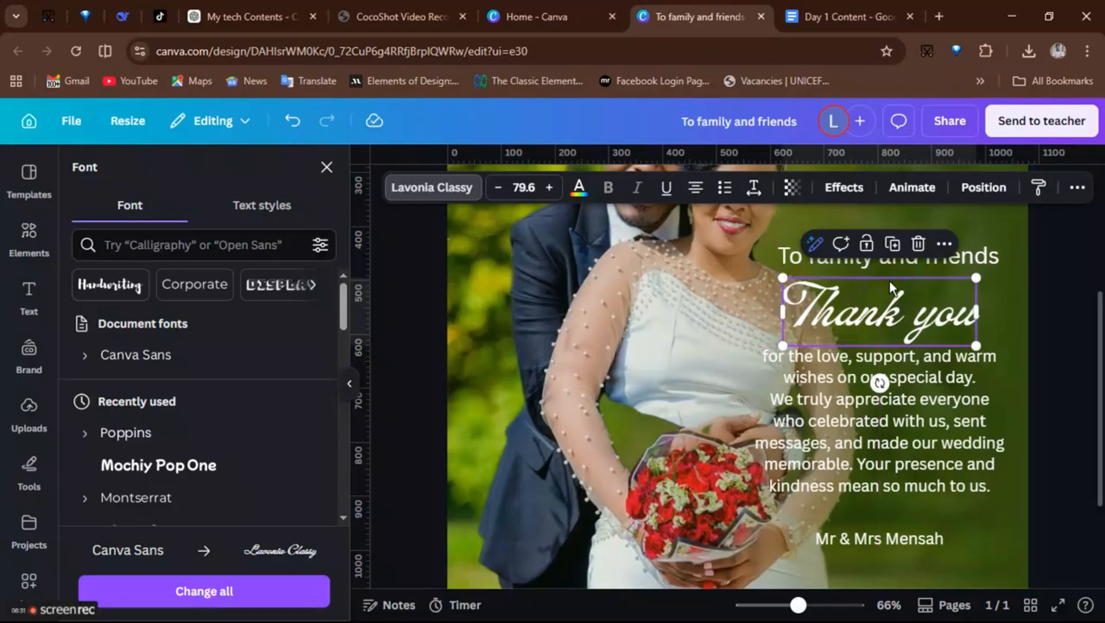
- Set the 'To family and friends' heading's font to Brittany
left_click(985, 251)
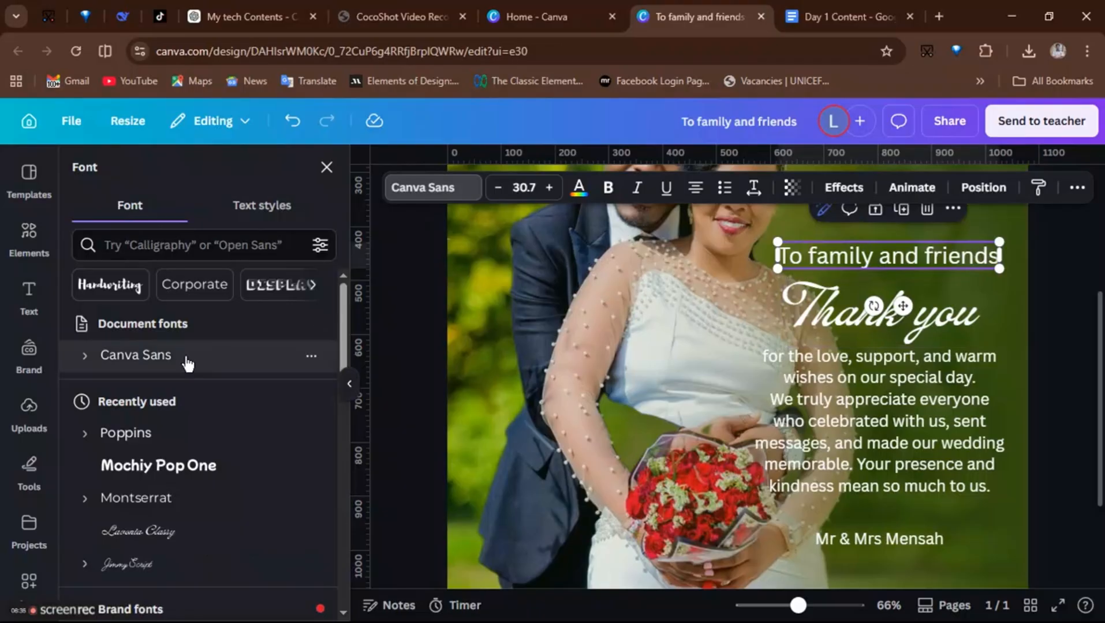
scroll(175, 398, "down", 3)
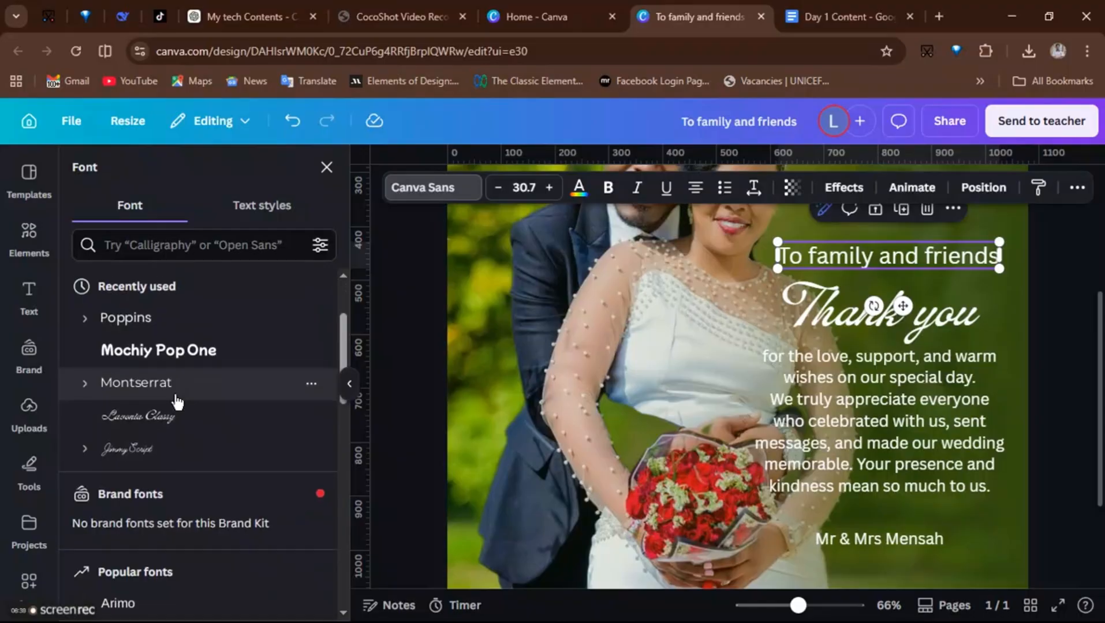
scroll(175, 399, "down", 5)
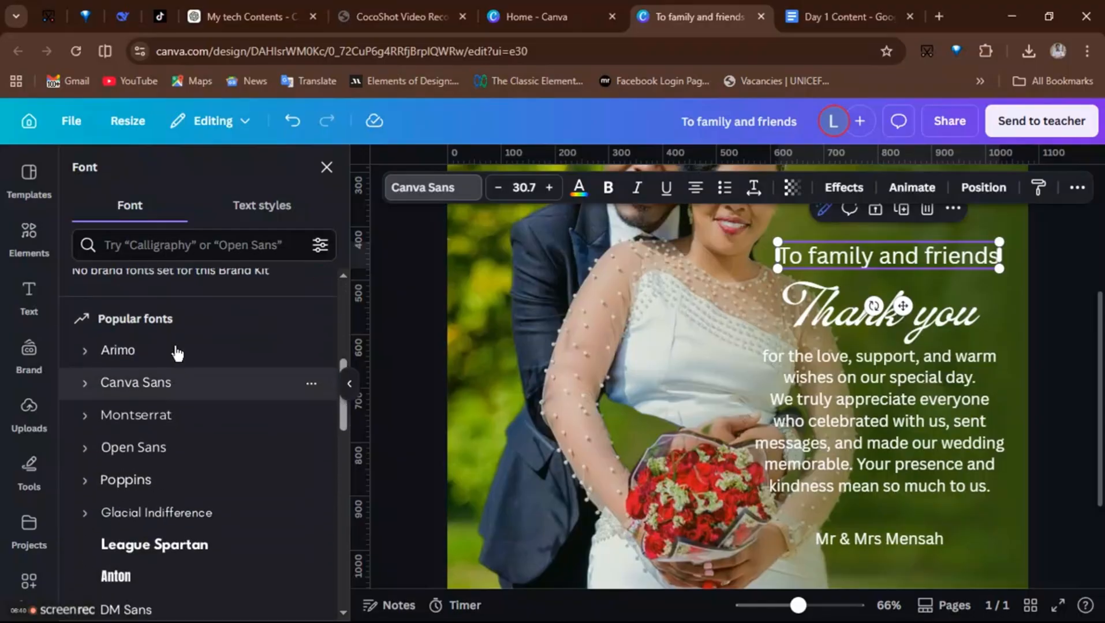
scroll(177, 352, "down", 3)
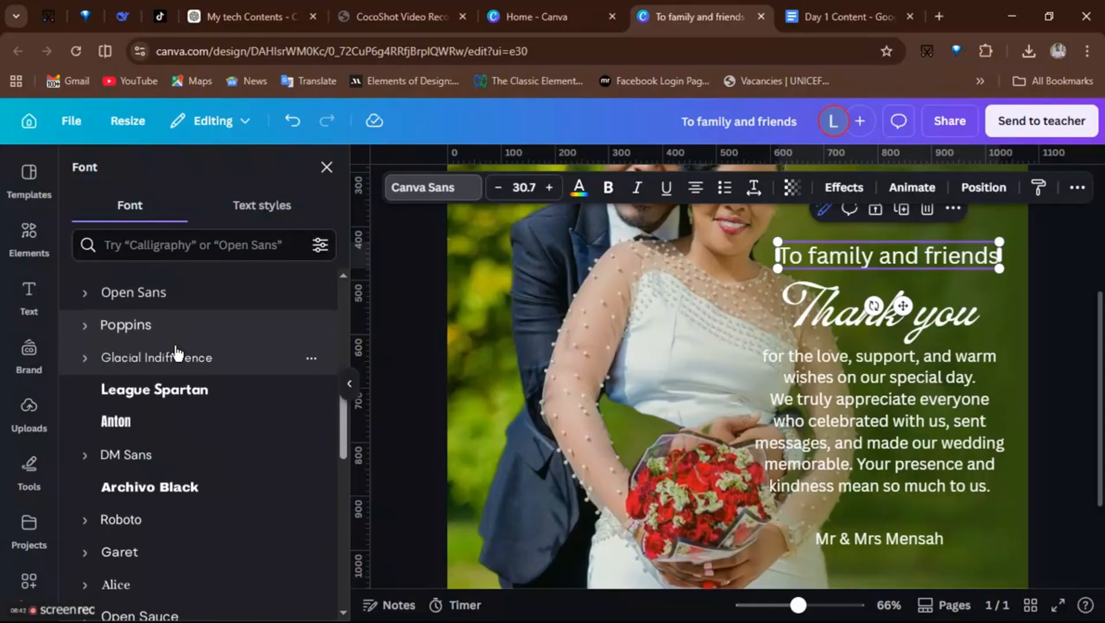
left_click(124, 554)
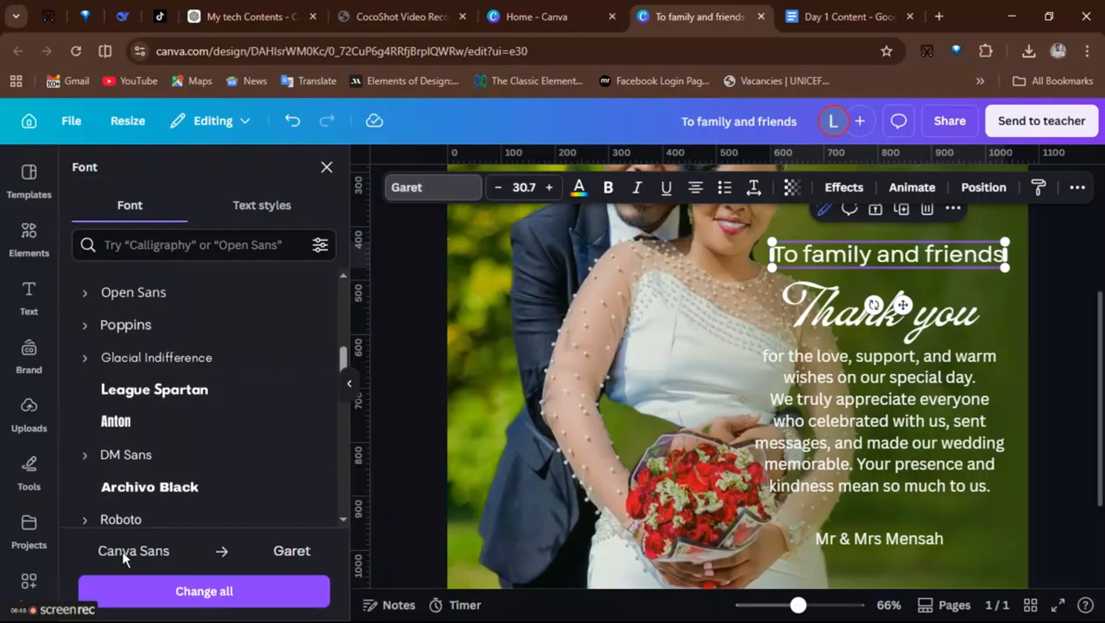
scroll(161, 443, "down", 3)
scroll(161, 443, "down", 1)
left_click(130, 473)
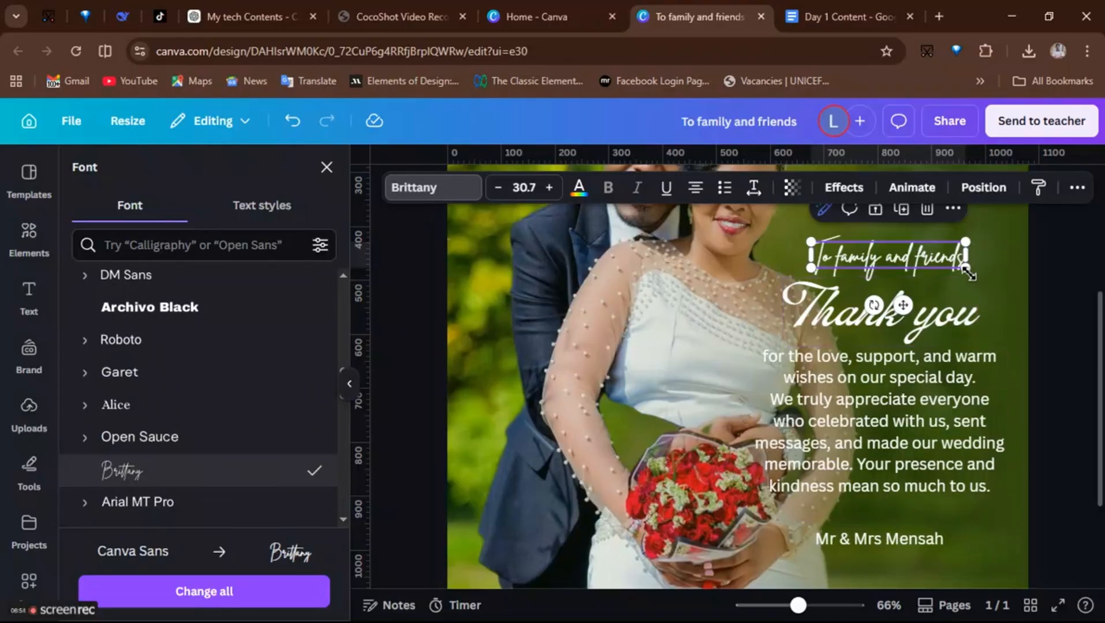
mouse_move(972, 274)
left_mouse_down()
mouse_move(992, 273)
mouse_move(966, 273)
left_mouse_up()
left_click(996, 267)
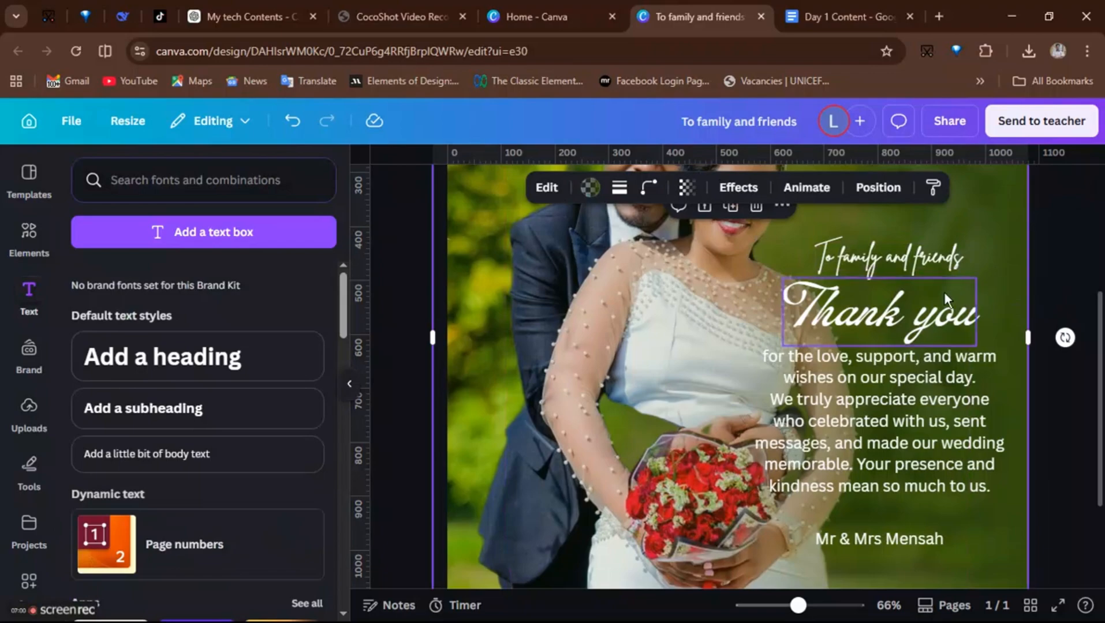
- Change the 'Thank you' title's font to Brittany, trying Jimmy Script first
left_click(896, 259)
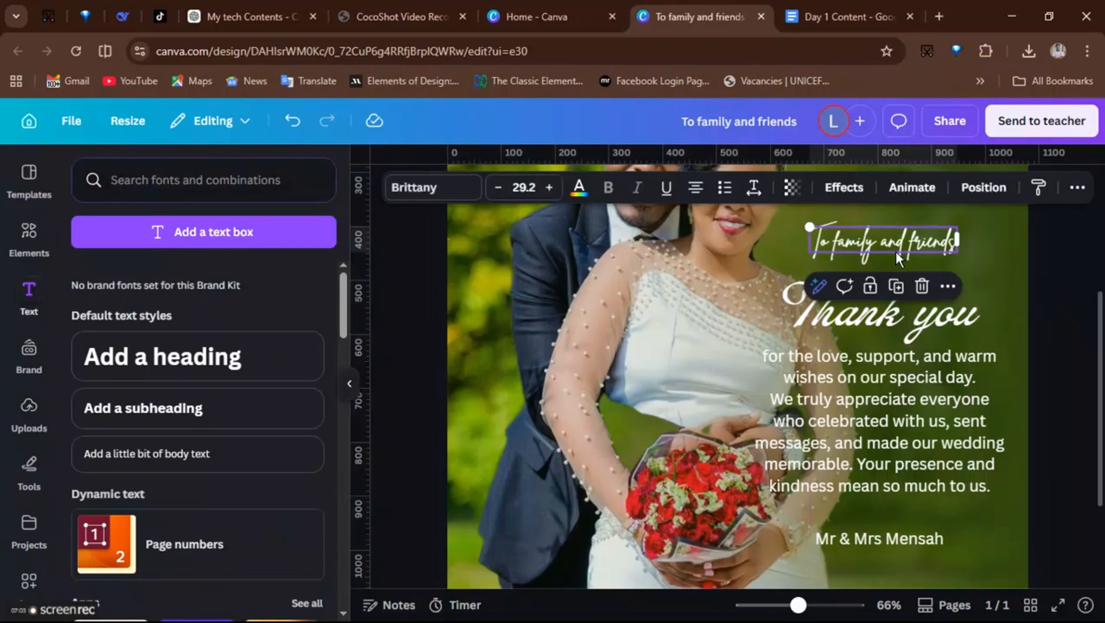
left_click(888, 324)
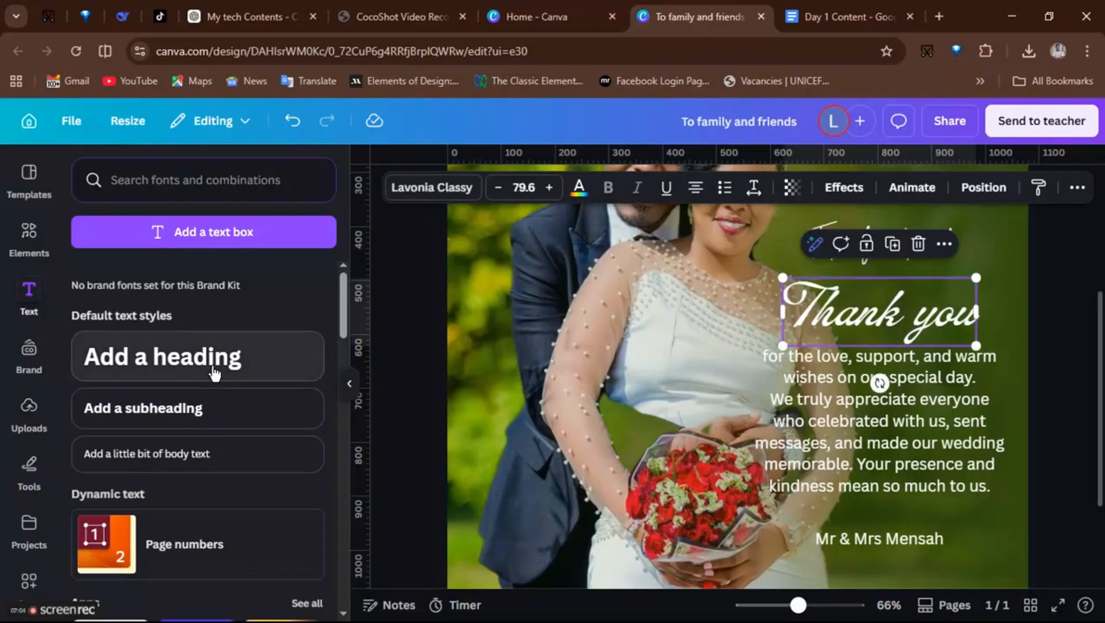
left_click(419, 195)
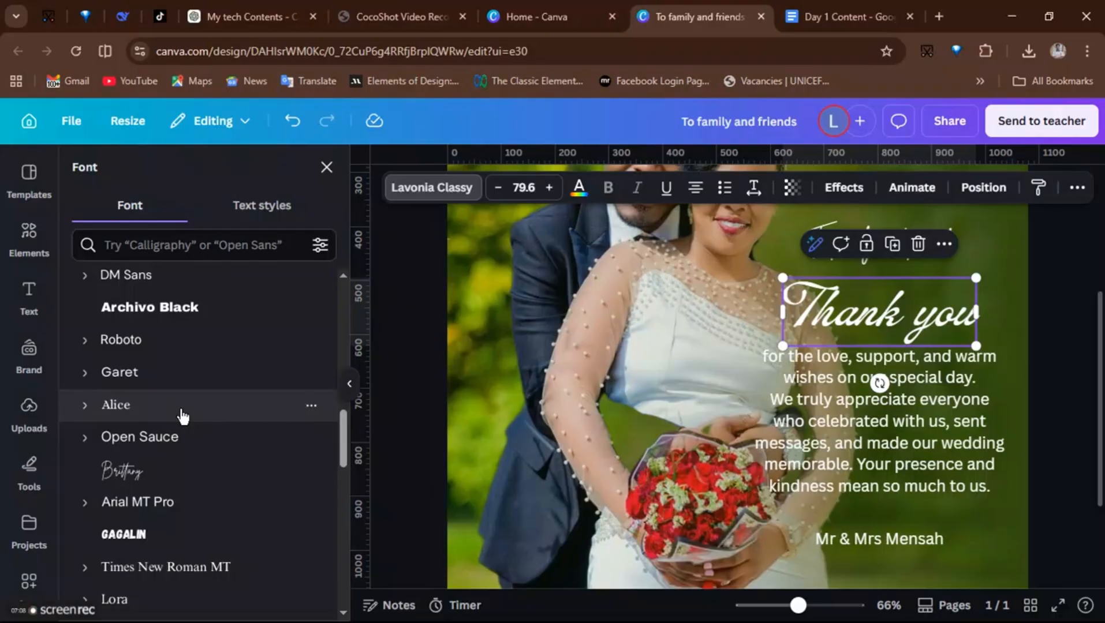
scroll(182, 416, "up", 10)
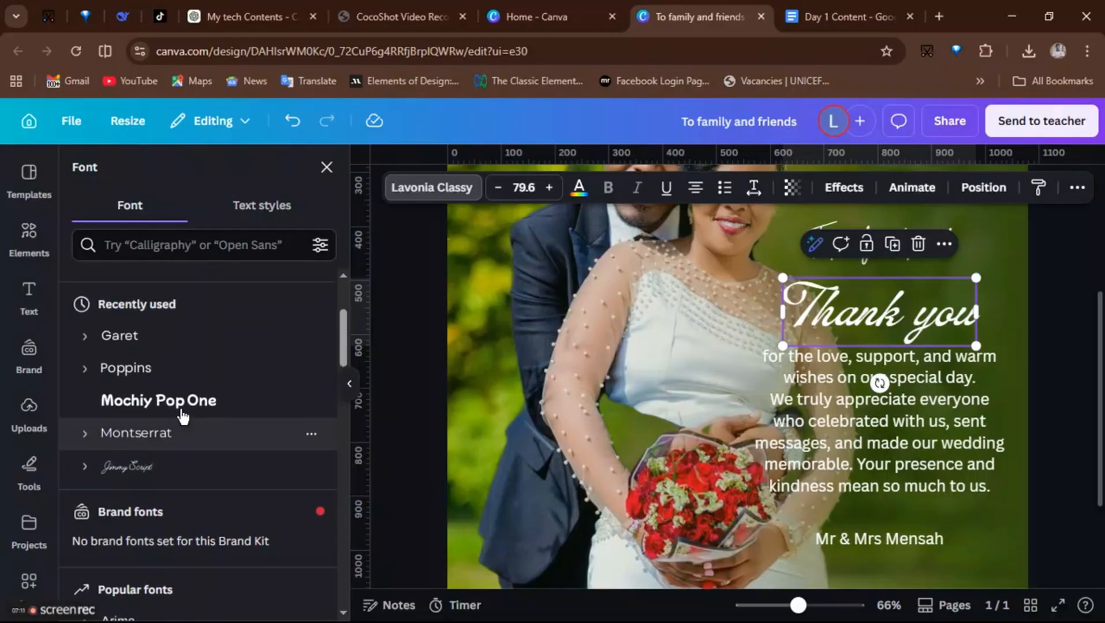
left_click(137, 477)
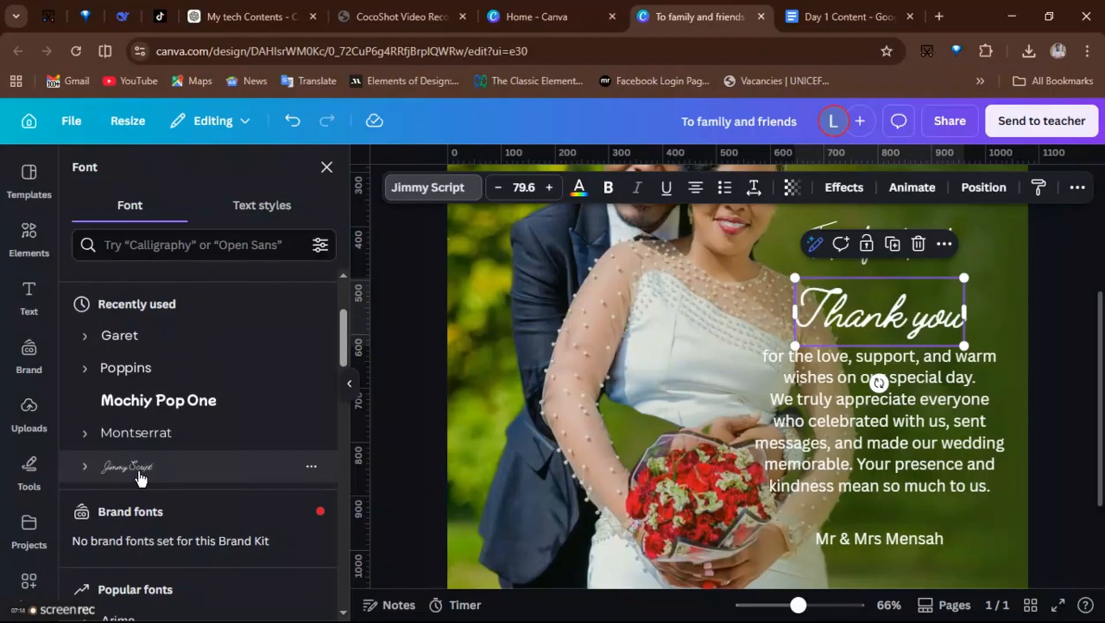
scroll(155, 415, "up", 3)
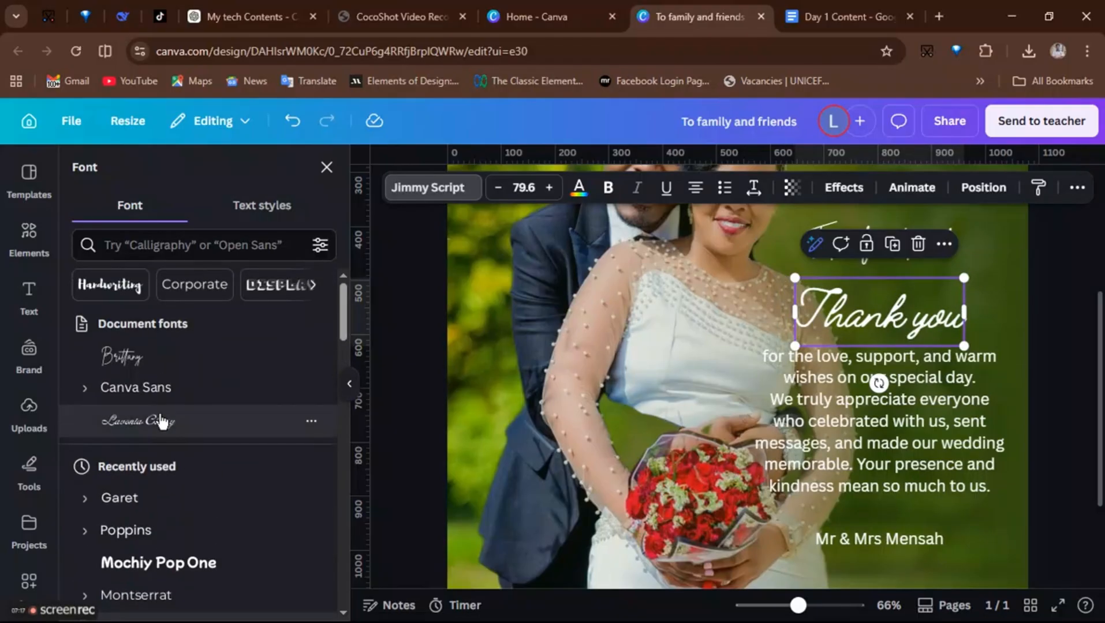
left_click(150, 371)
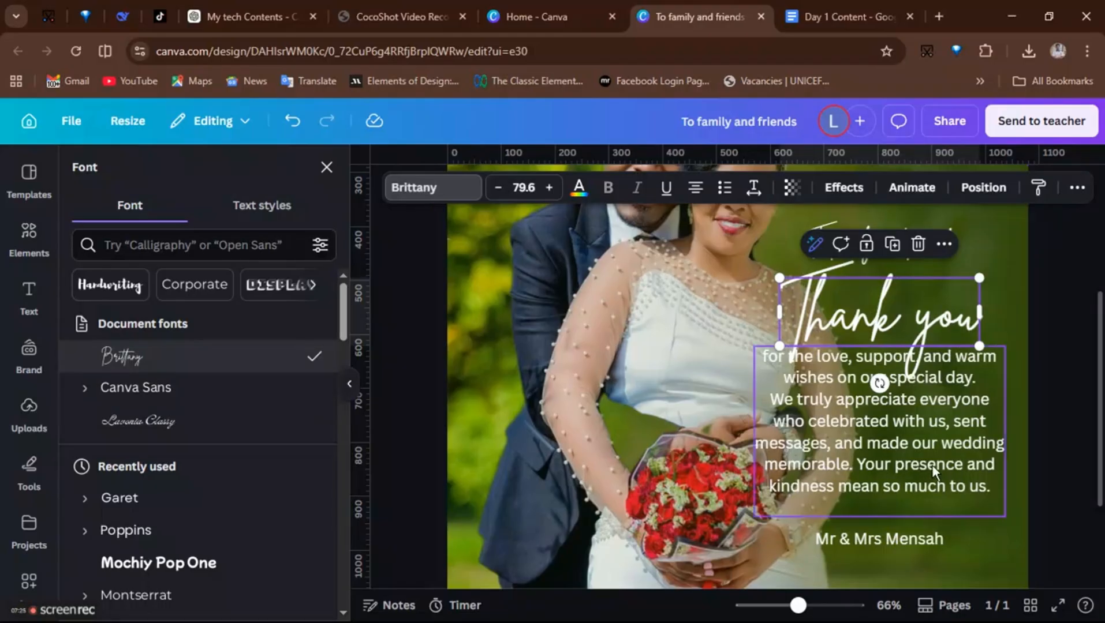
- Move the message paragraph slightly lower beneath the 'Thank you' title
left_click(892, 443)
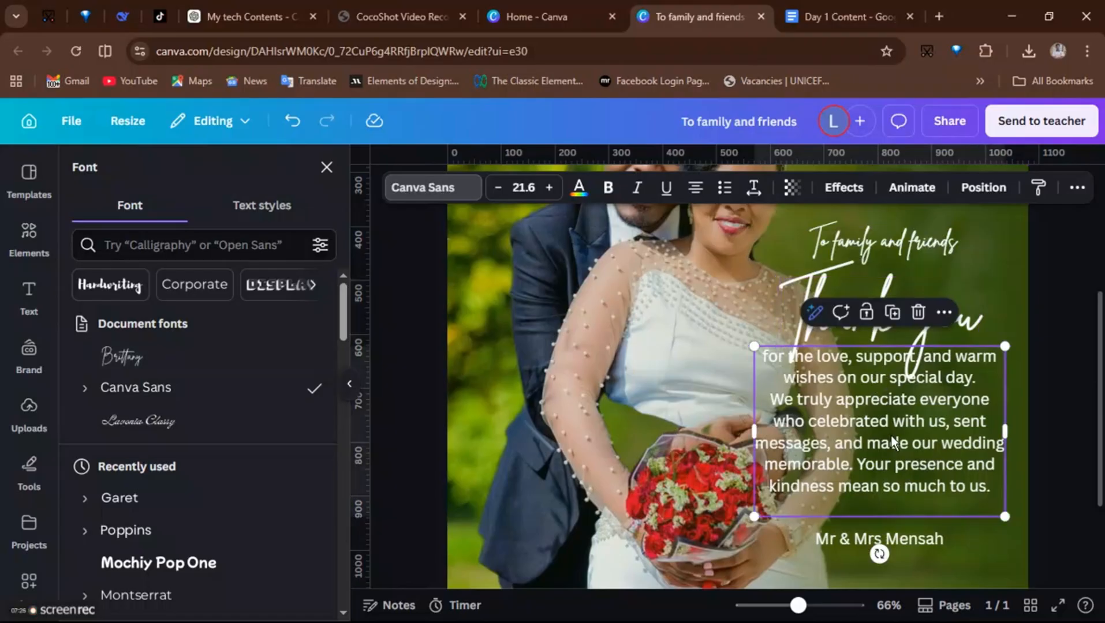
left_click_drag(892, 442, 893, 460)
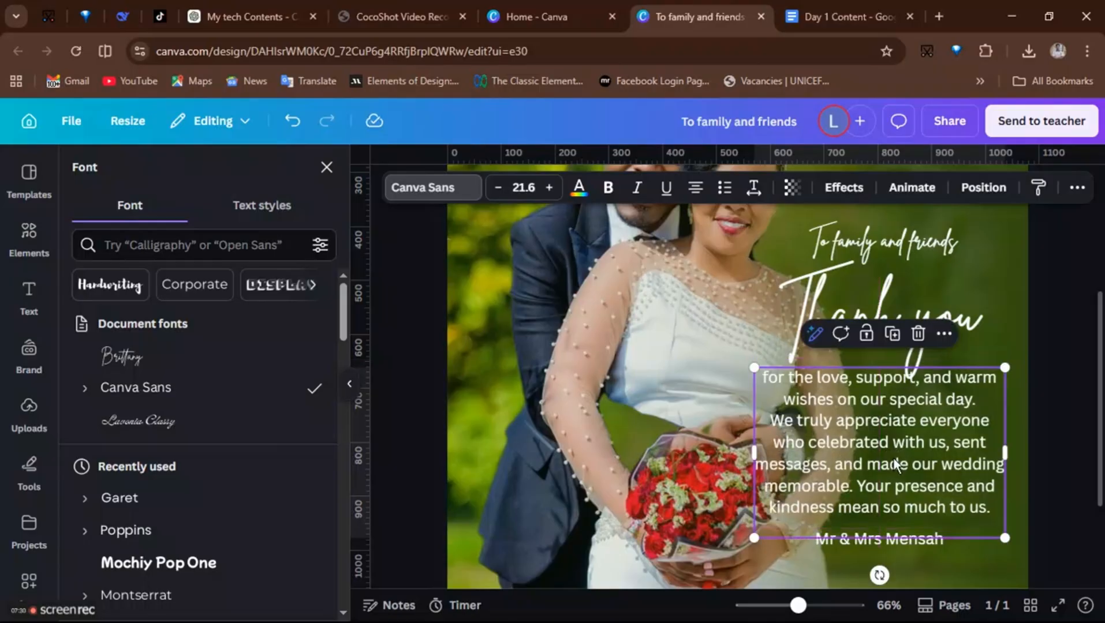
left_click(904, 260)
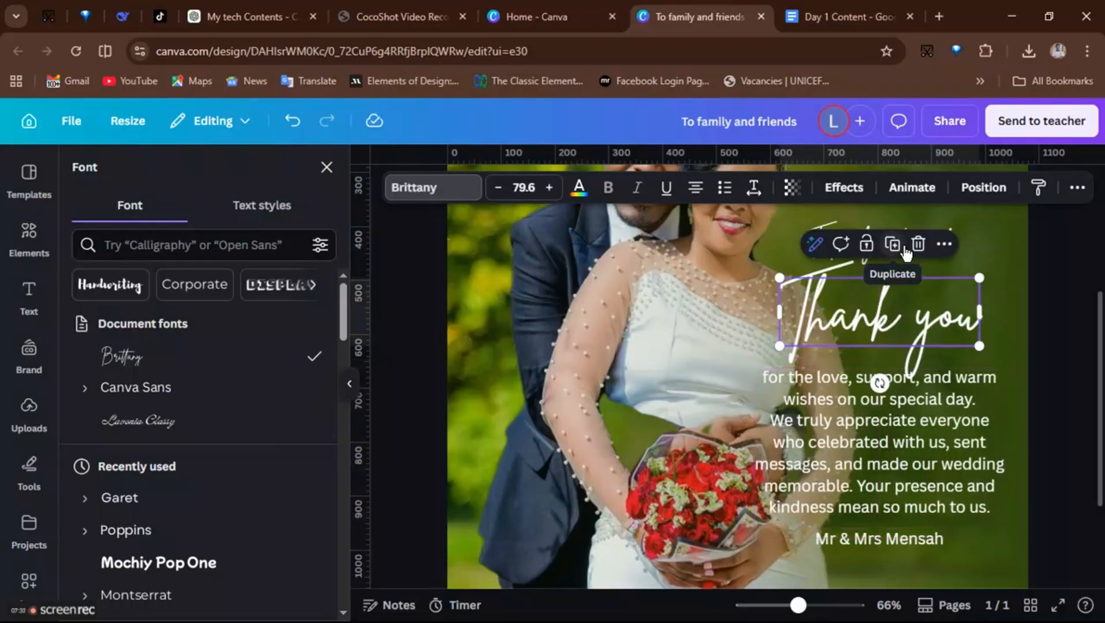
left_click(968, 234)
left_click(922, 279)
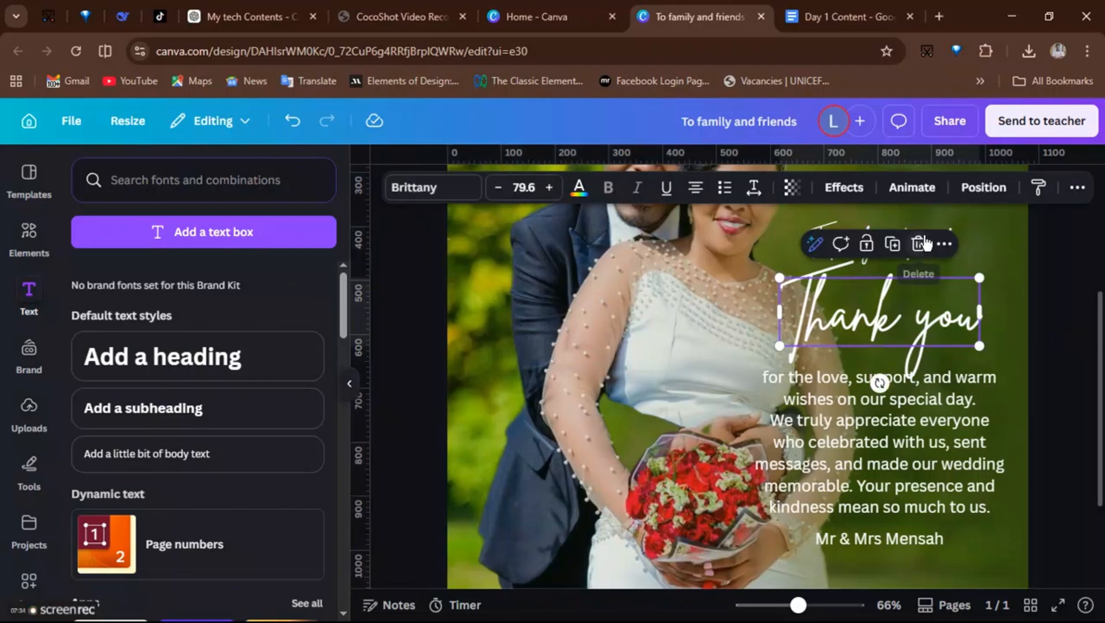
left_click(1020, 229)
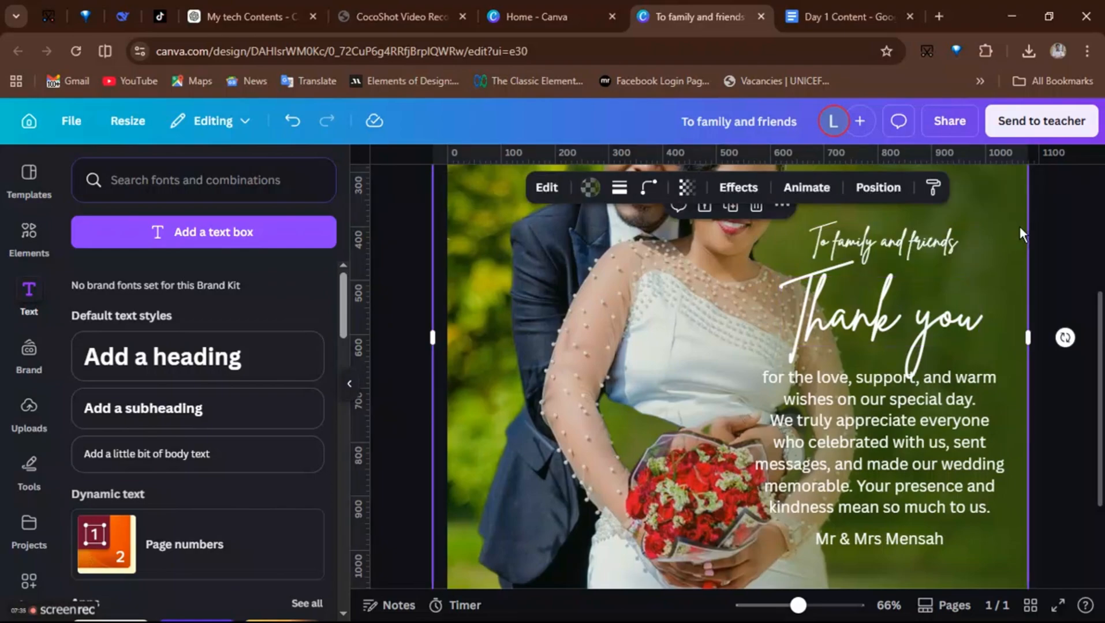
- Change the 'To family and friends' heading to Jimmy Script and enlarge it to size 33.3
left_click(895, 233)
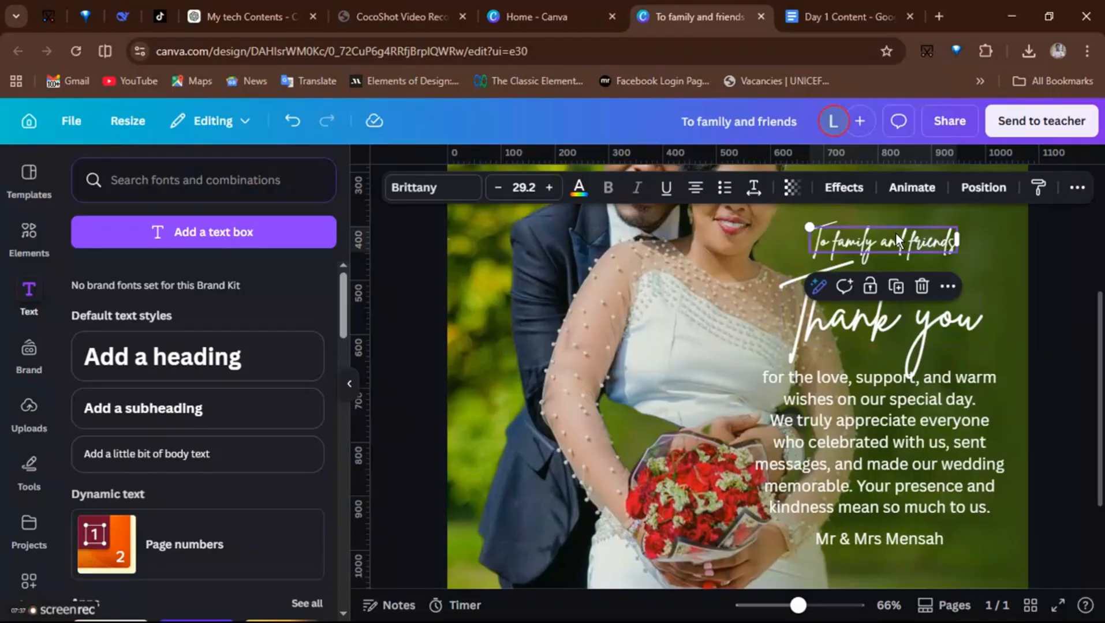
left_click(431, 190)
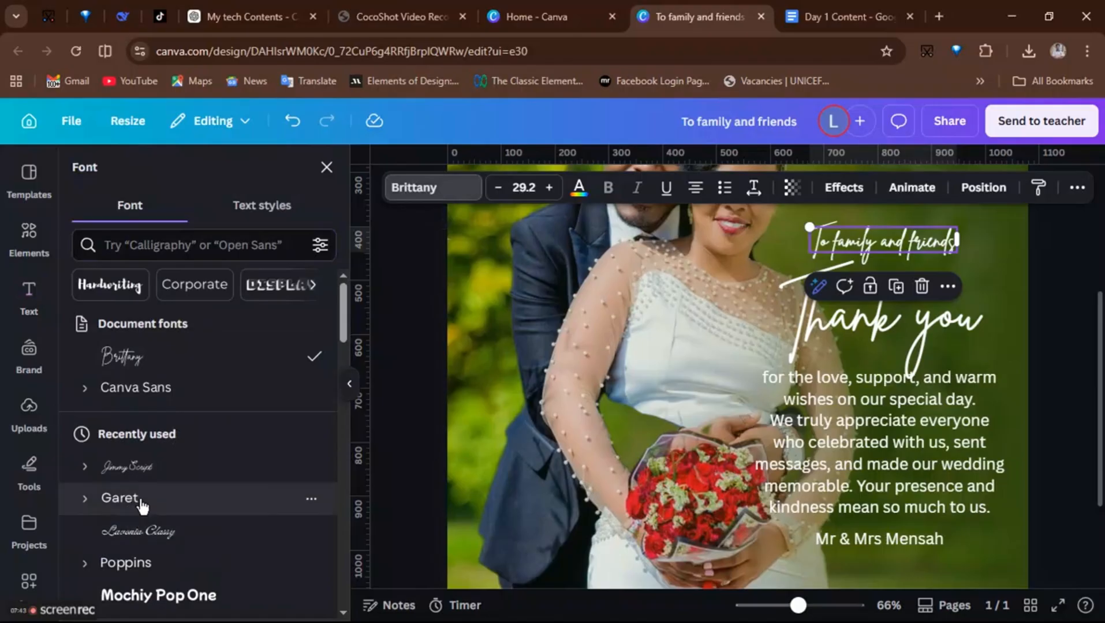
left_click(149, 468)
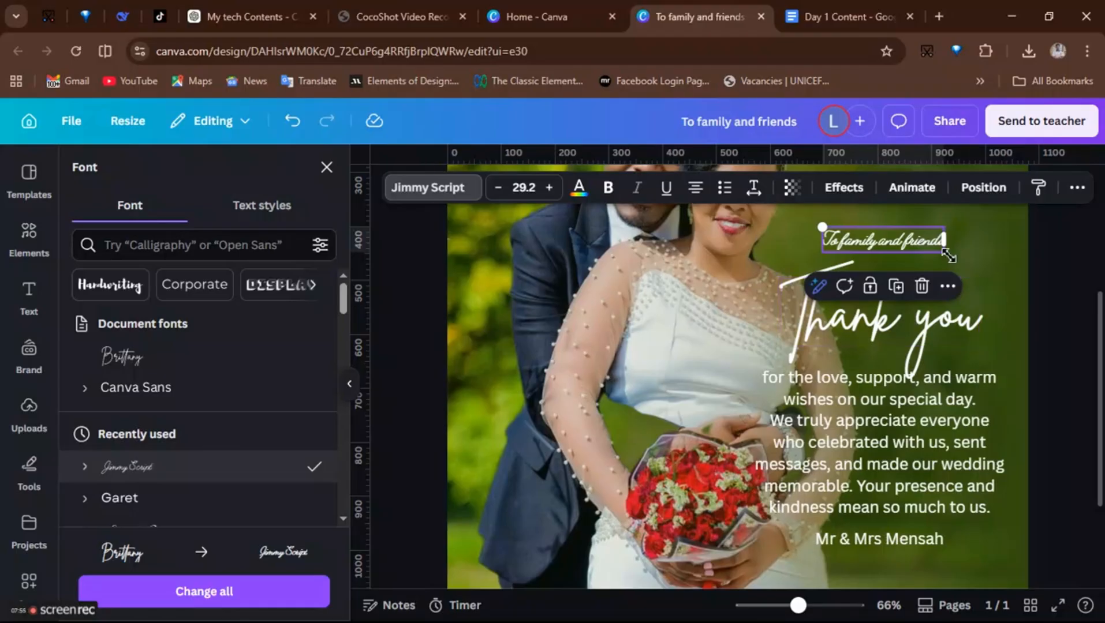
left_click_drag(950, 256, 966, 258)
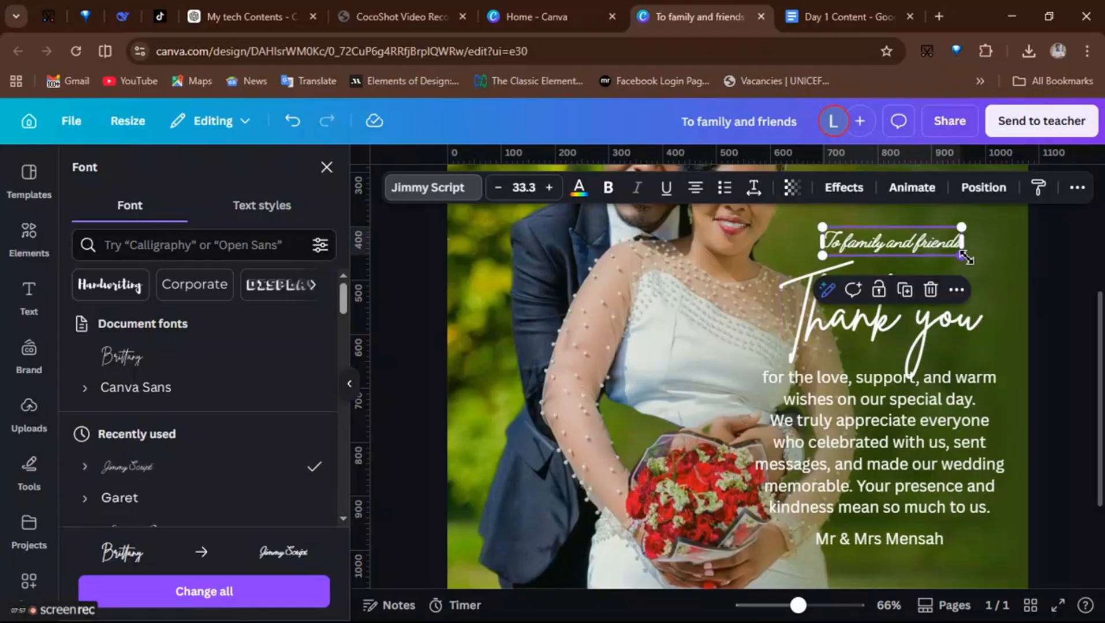
left_click(887, 241)
left_click(934, 220)
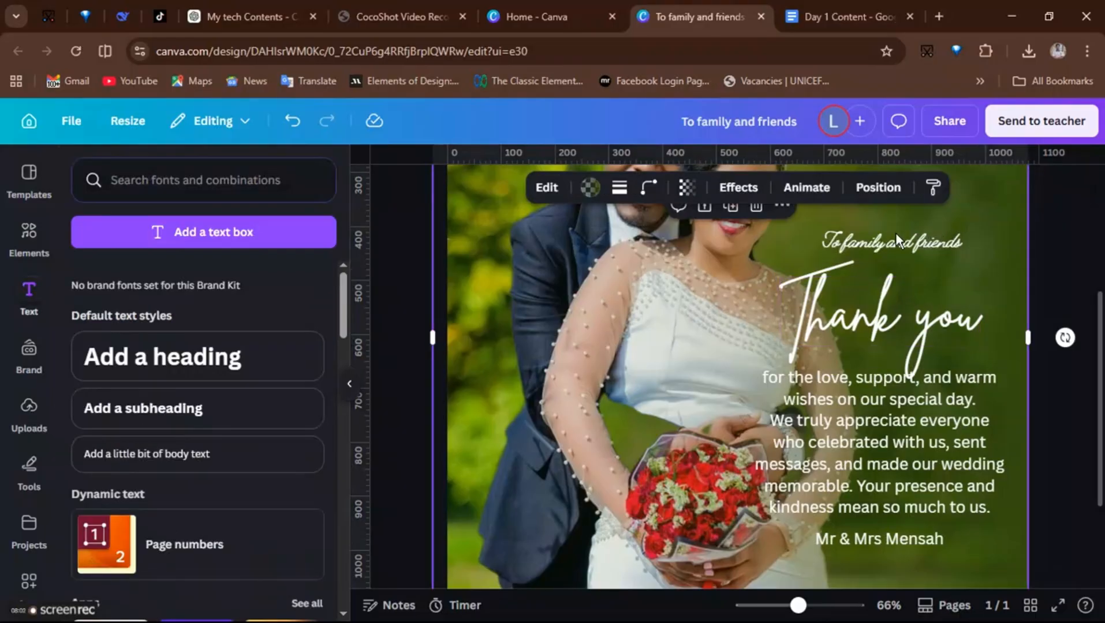
- Move the 'Thank you' title lower, away from the heading
left_click(870, 234)
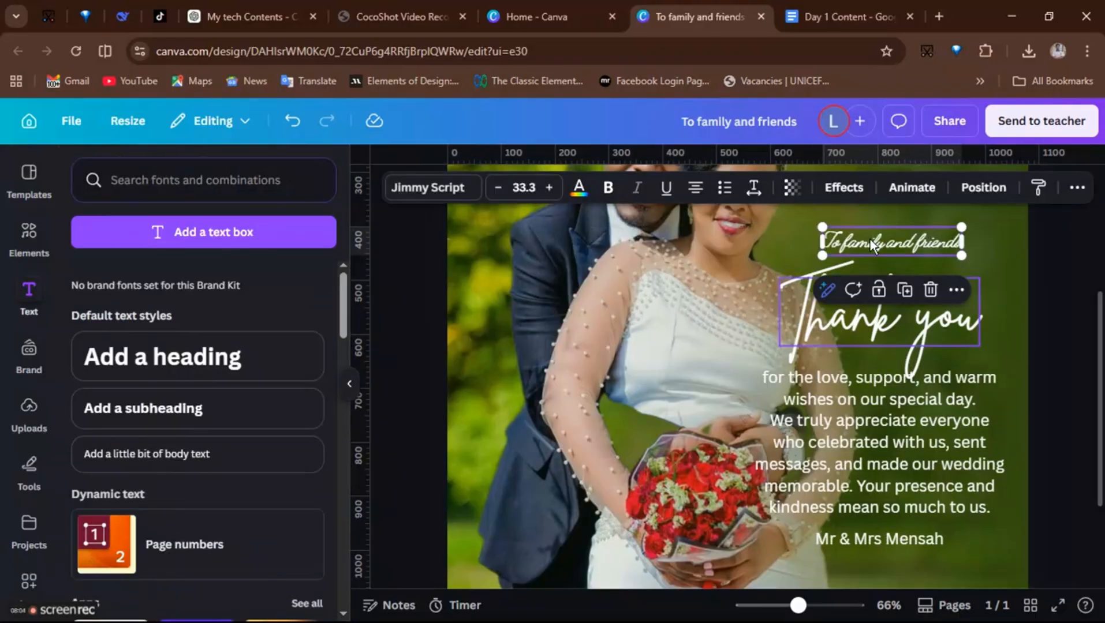
left_click(885, 239)
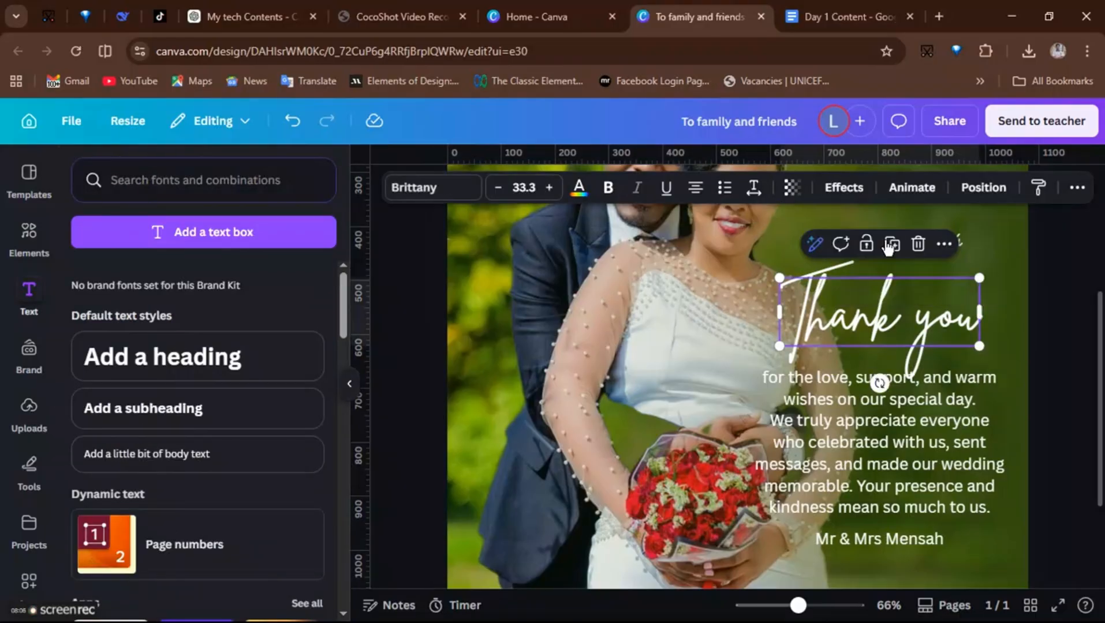
left_click(909, 215)
left_click(886, 283)
left_click_drag(887, 283, 887, 307)
- Nudge the 'To family and friends' heading down and shift the 'Thank you' title slightly up
left_click(882, 238)
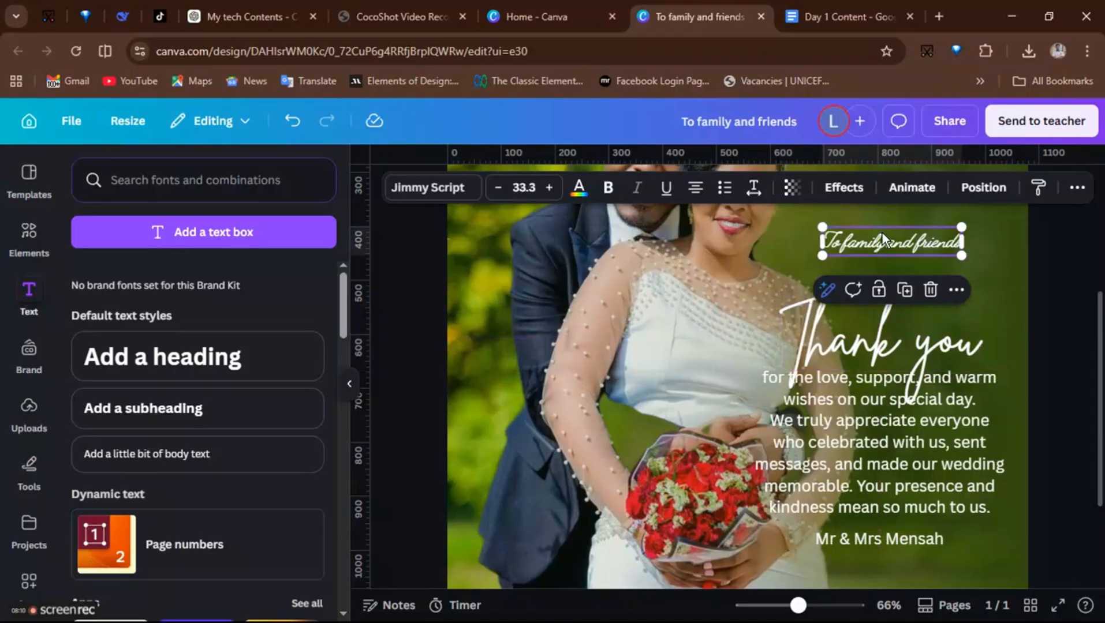
left_click(887, 242)
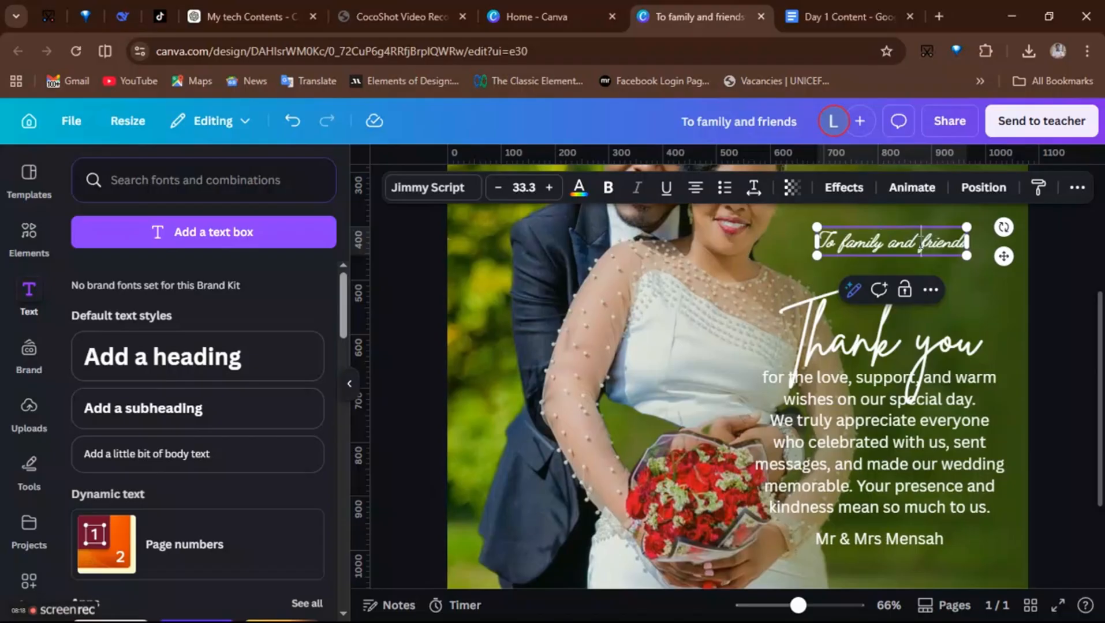
left_click(995, 297)
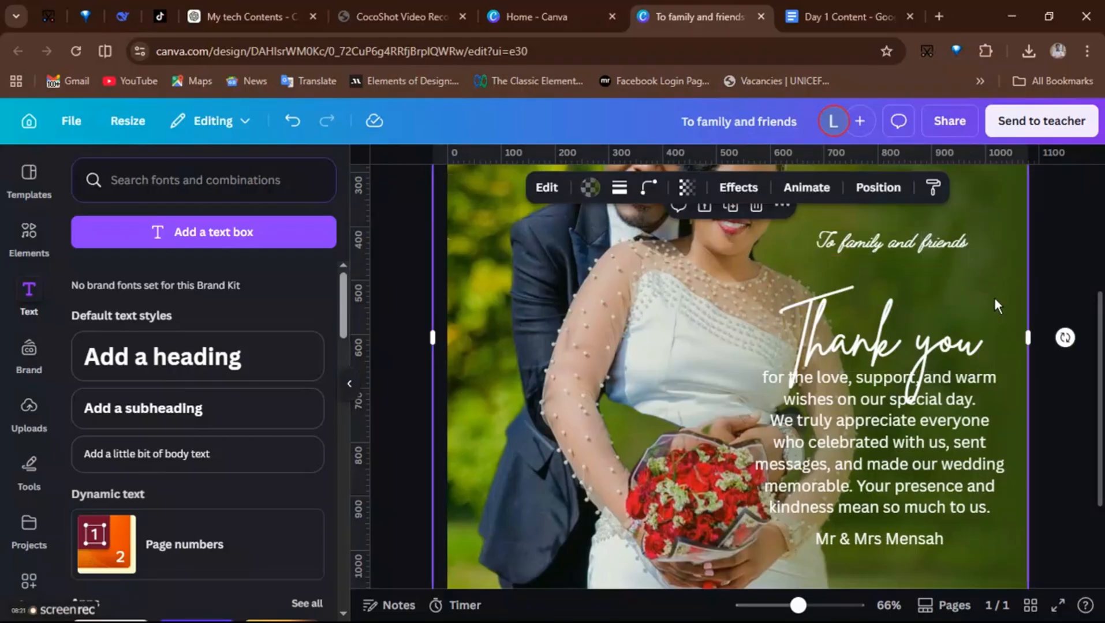
left_click(929, 244)
left_click_drag(930, 244, 942, 254)
left_click_drag(897, 346, 905, 335)
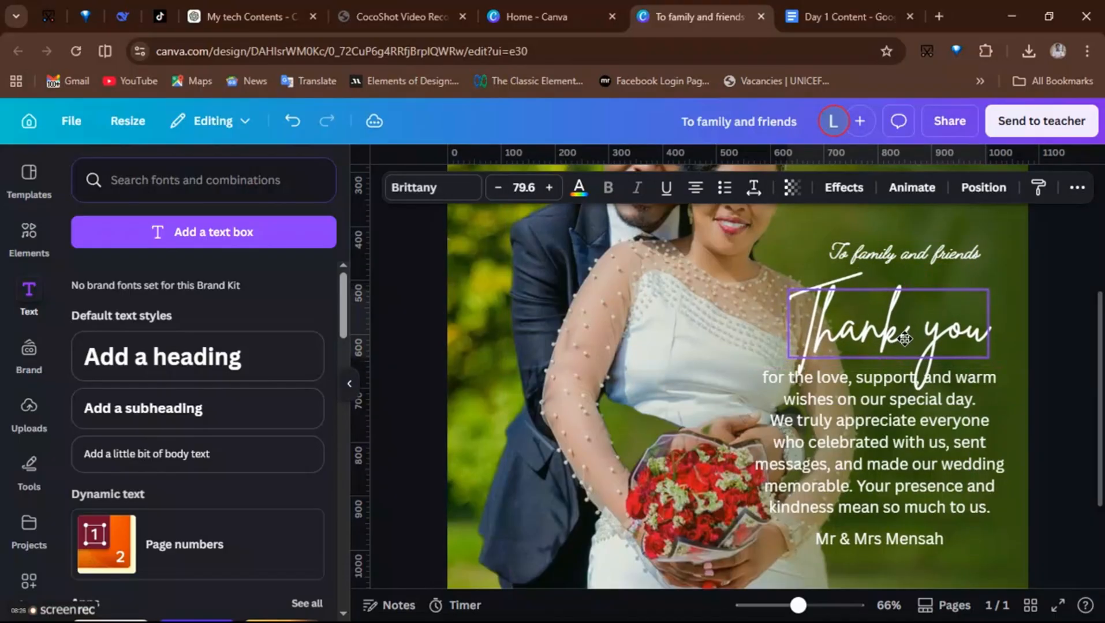
- Shift the message paragraph and the 'Mr & Mrs Mensah' signature lower on the design
left_click(861, 438)
left_click_drag(862, 438, 871, 447)
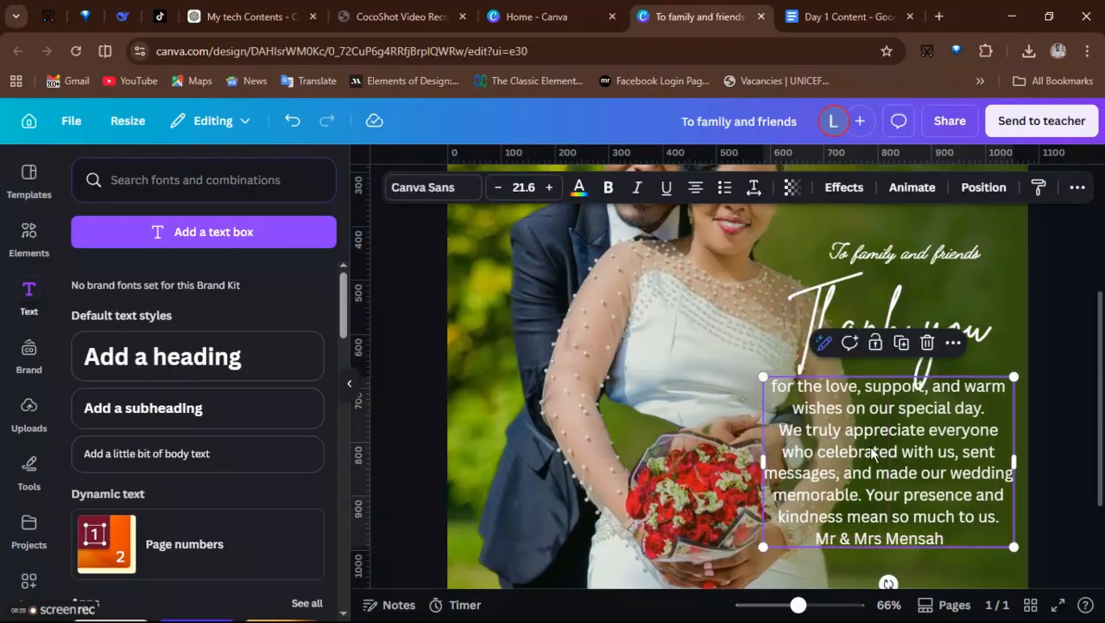
left_click(863, 542)
left_click_drag(863, 542, 863, 571)
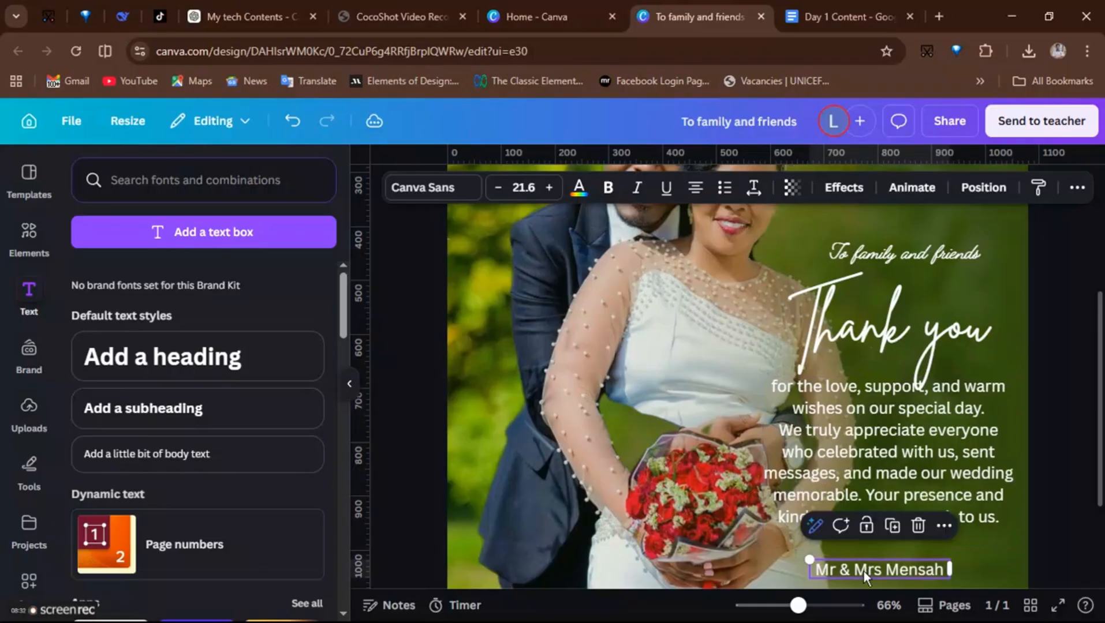
scroll(863, 571, "down", 3)
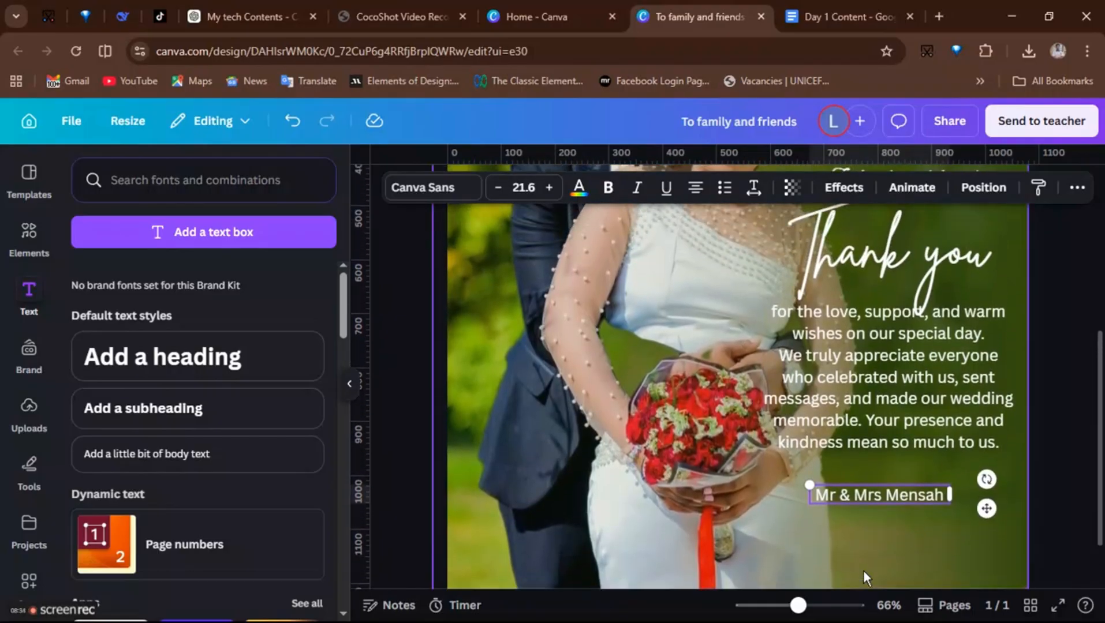
scroll(866, 560, "up", 1)
left_click_drag(883, 510, 885, 538)
left_click(885, 401)
left_click_drag(885, 399, 885, 428)
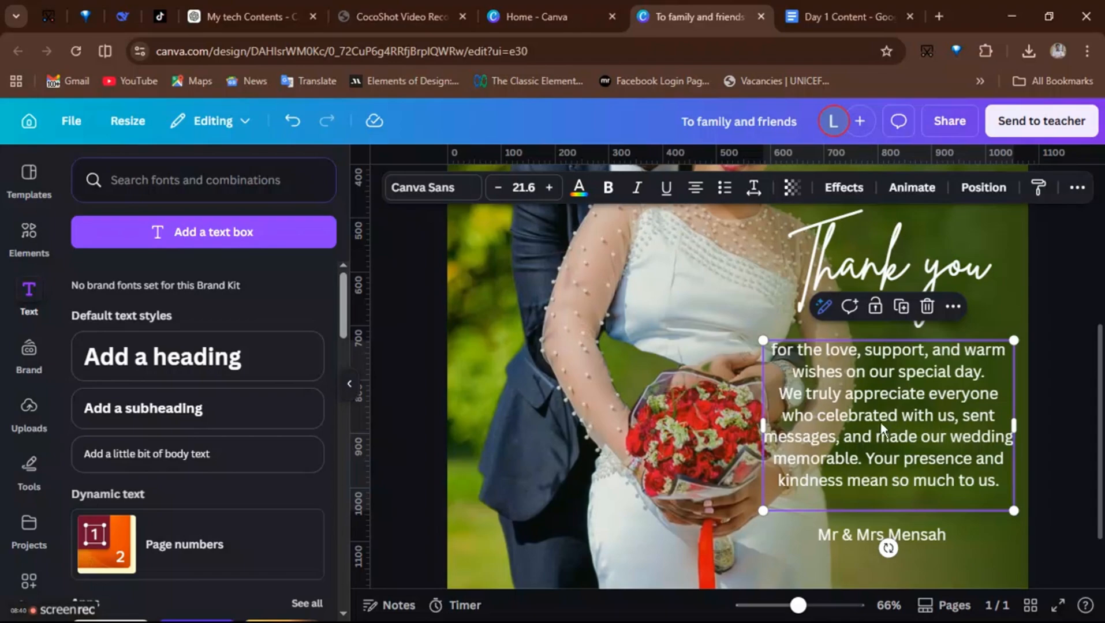
- Capitalise the first word of the message so it reads 'For the love'
left_click(780, 351)
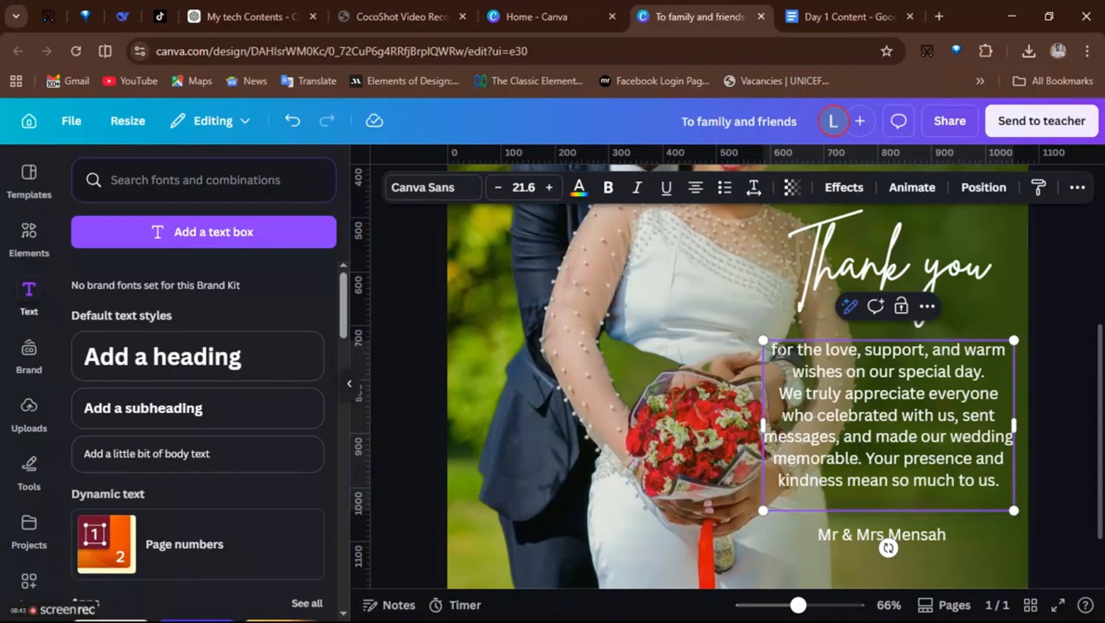
key("BackSpace")
type("F")
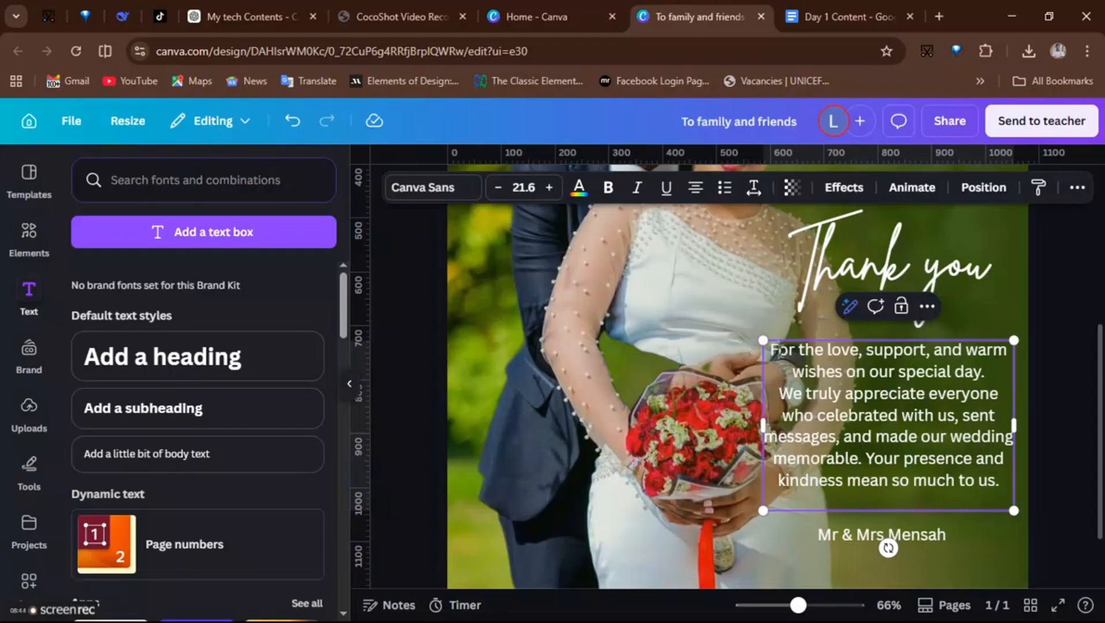
left_click(750, 442)
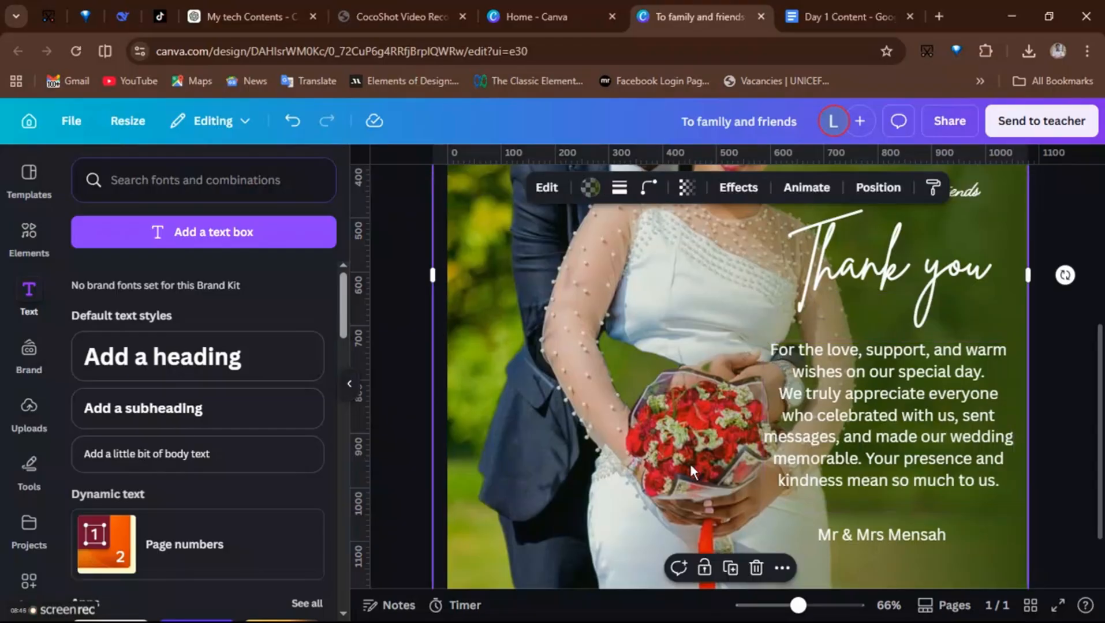
- Change the message paragraph's font to Lora
left_click(828, 433)
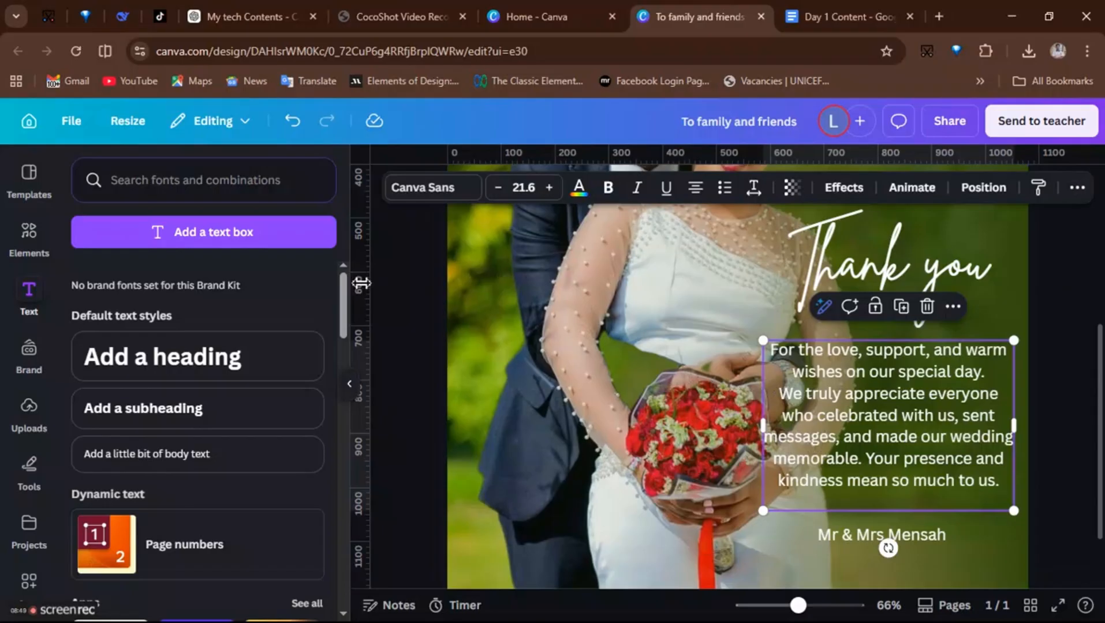
left_click(430, 187)
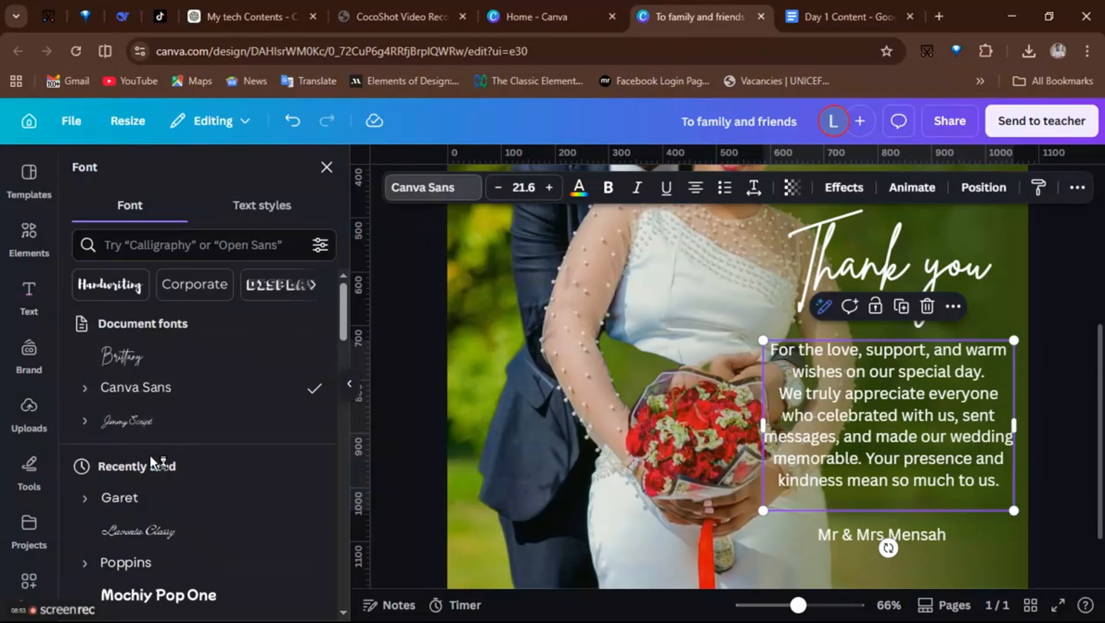
scroll(150, 455, "down", 1)
scroll(150, 462, "down", 7)
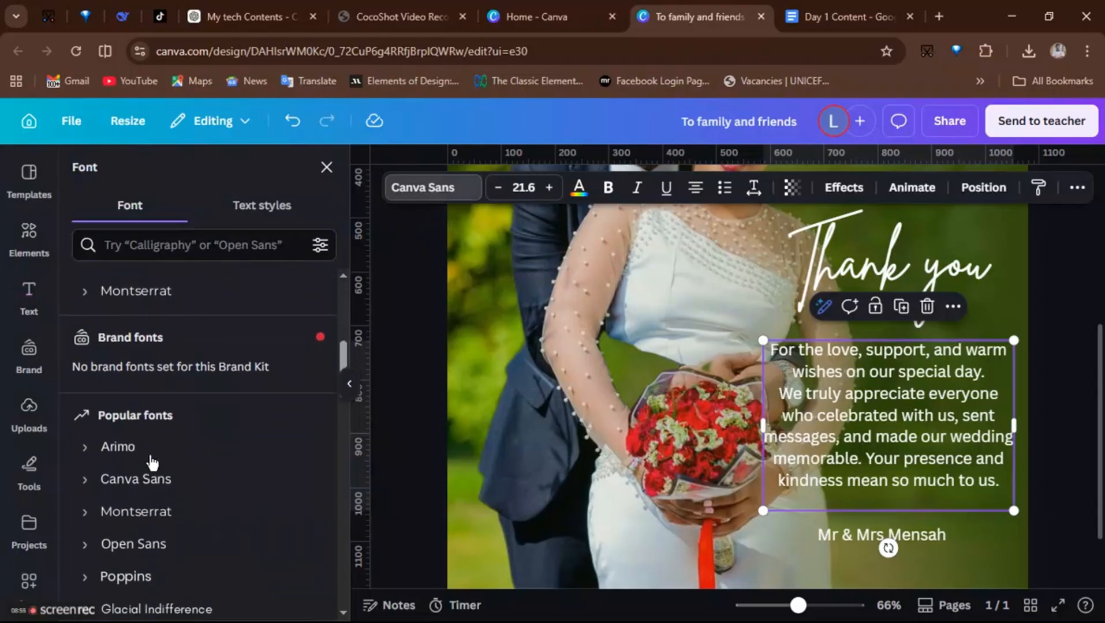
scroll(152, 462, "down", 5)
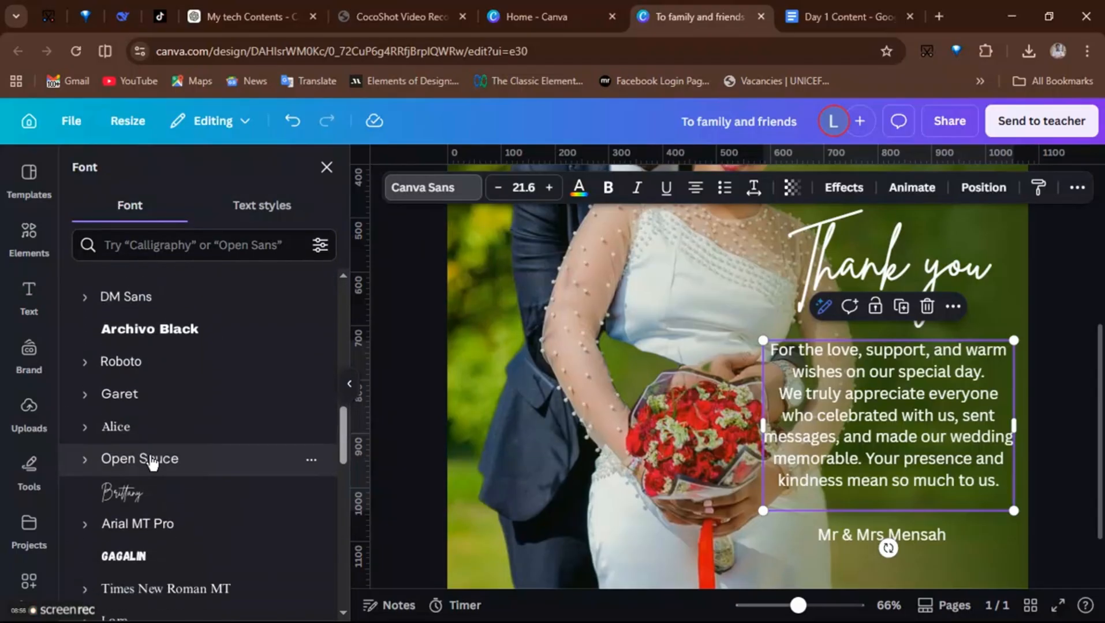
scroll(152, 462, "down", 2)
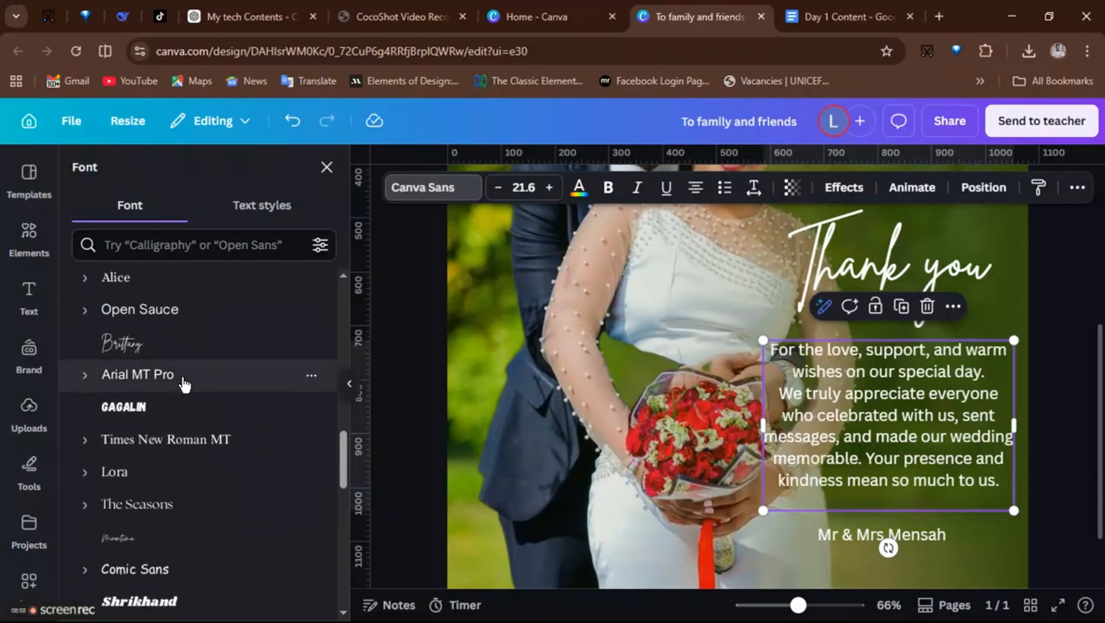
left_click(128, 478)
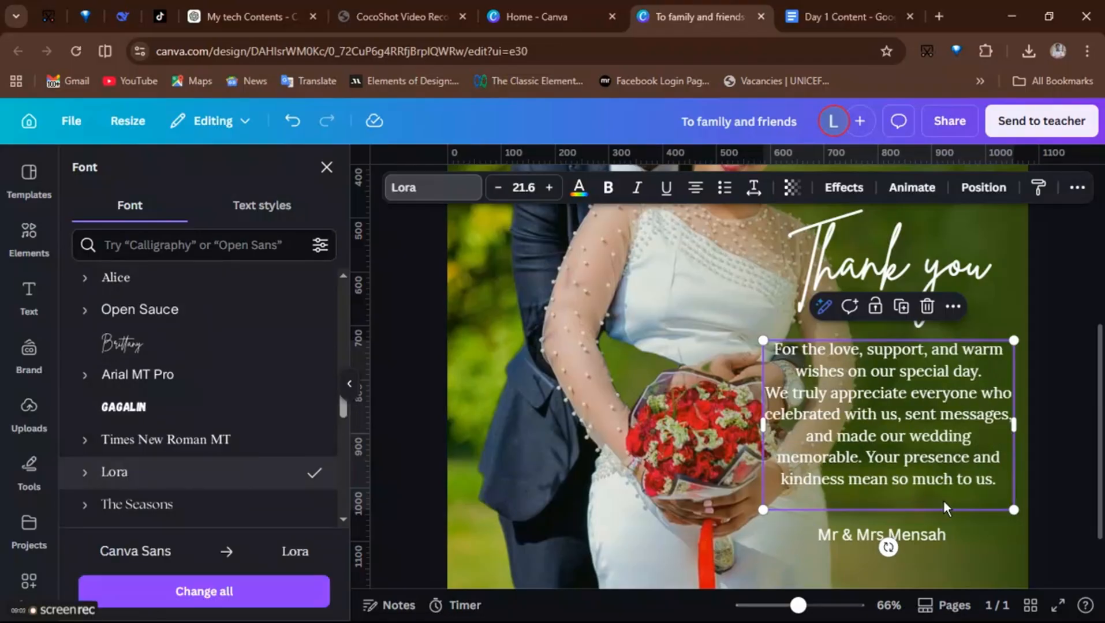
- Set the 'Mr & Mrs Mensah' signature to Lora and make it bold
left_click(928, 533)
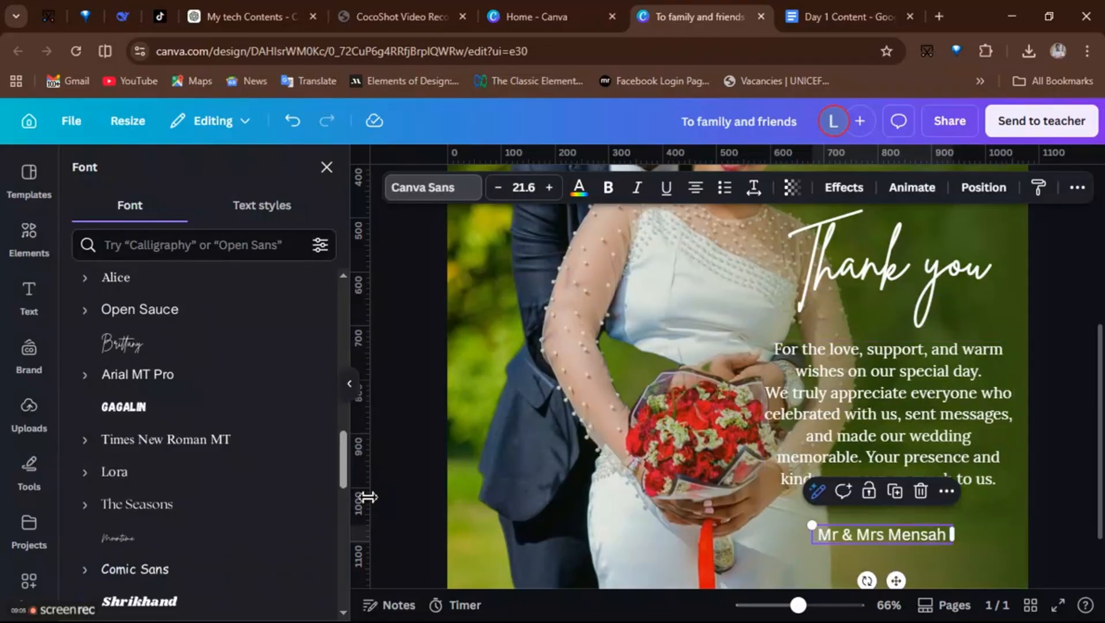
left_click(136, 486)
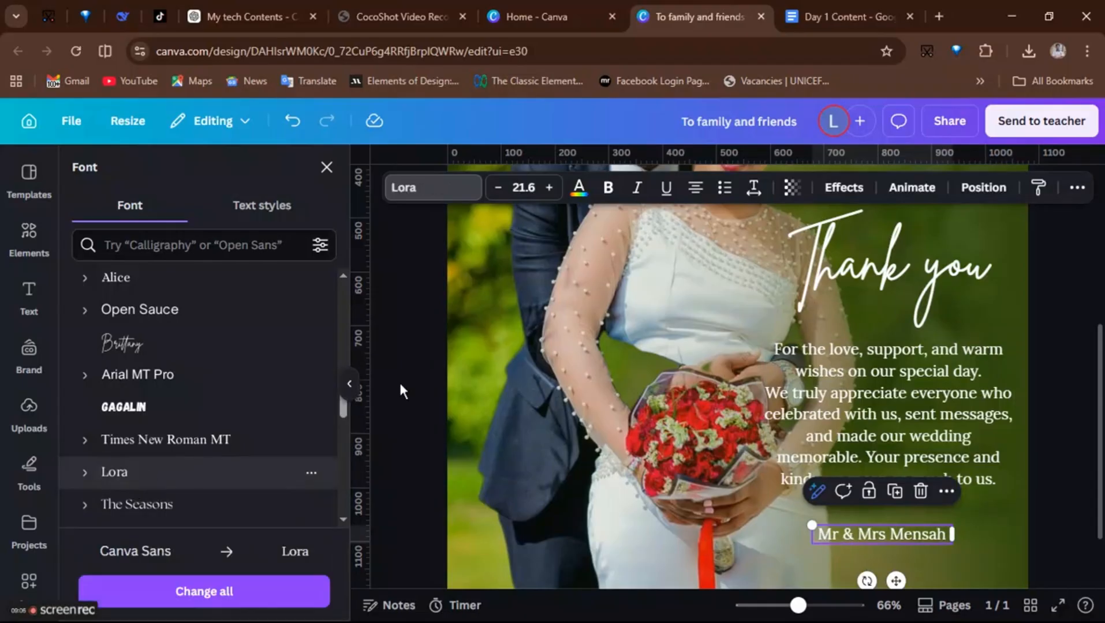
left_click(608, 187)
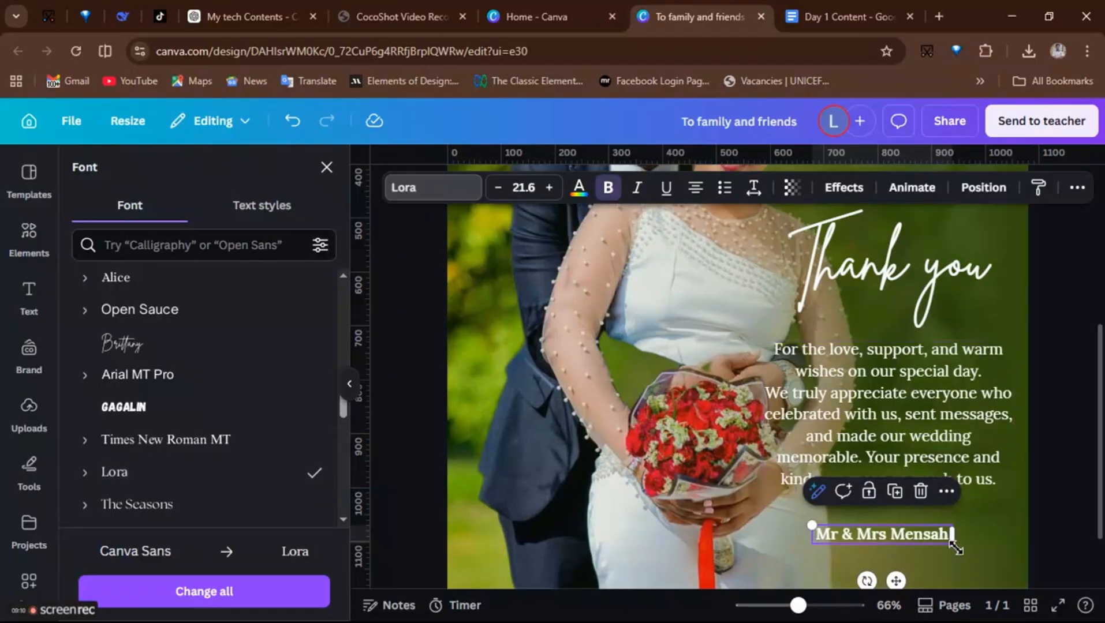
left_click_drag(955, 547, 966, 548)
left_click(997, 525)
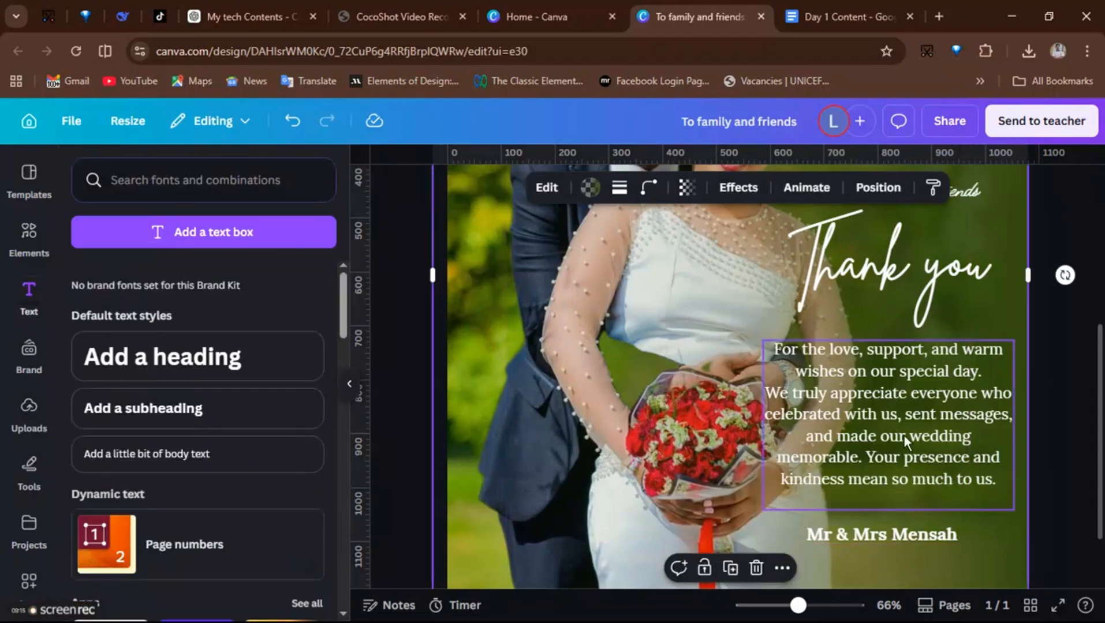
- Move the message paragraph slightly lower
left_click(904, 392)
left_click_drag(905, 393, 904, 399)
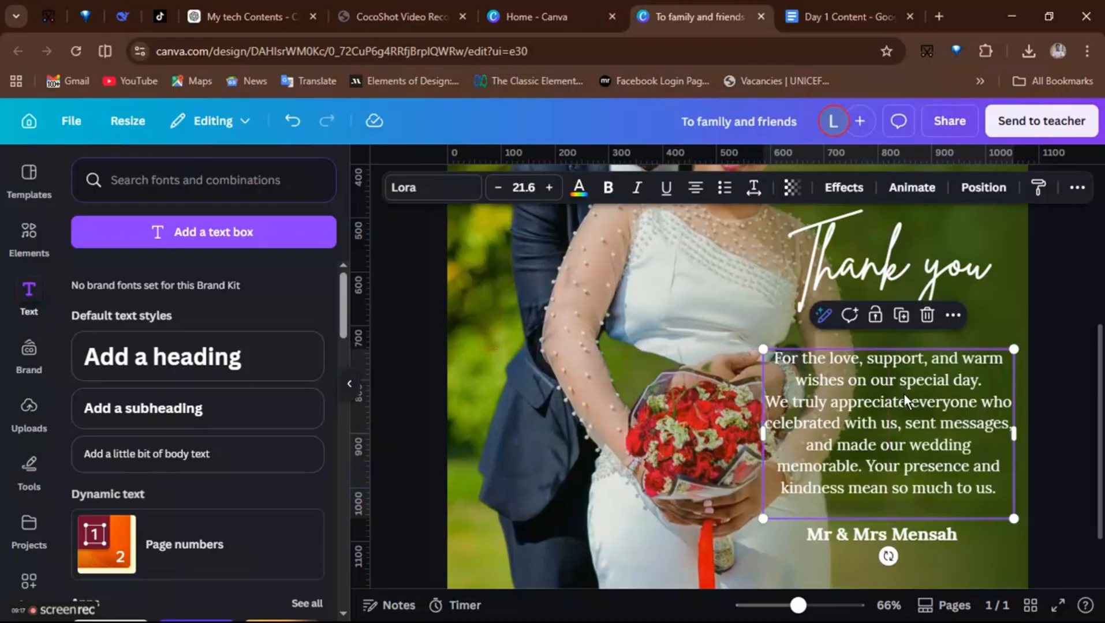
- Search the elements library for 'line design'
left_click(33, 241)
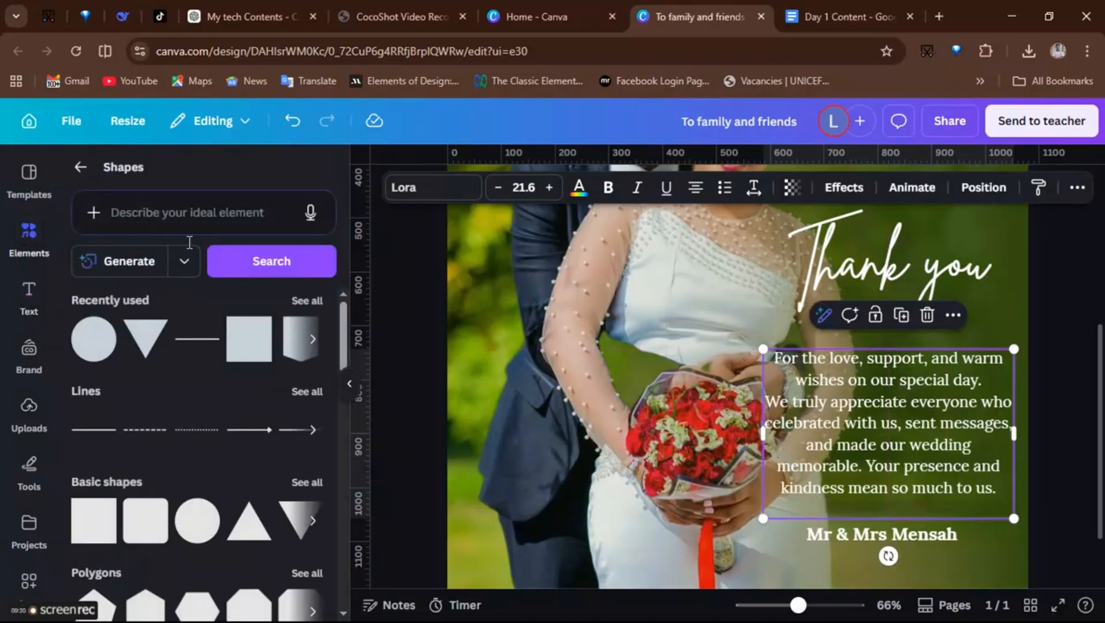
left_click(190, 209)
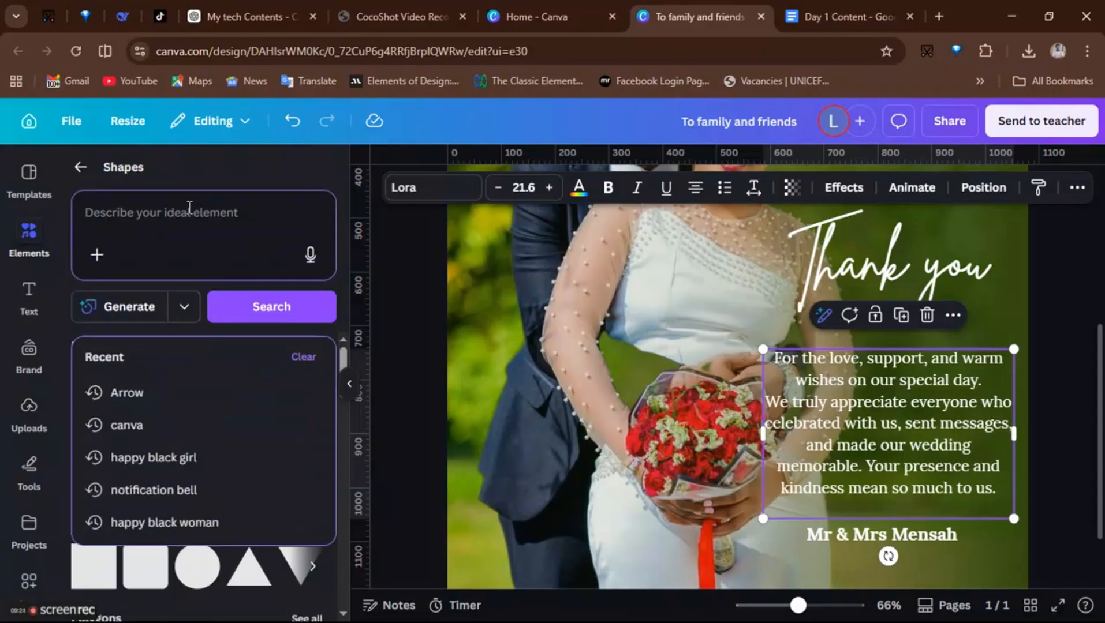
type("line design")
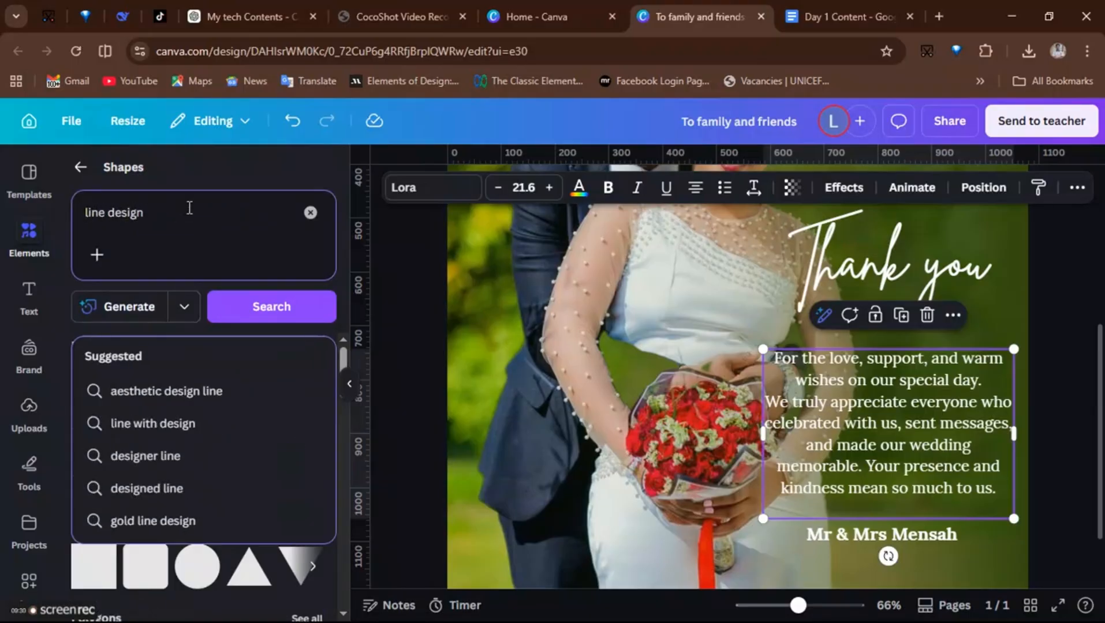
key("Return")
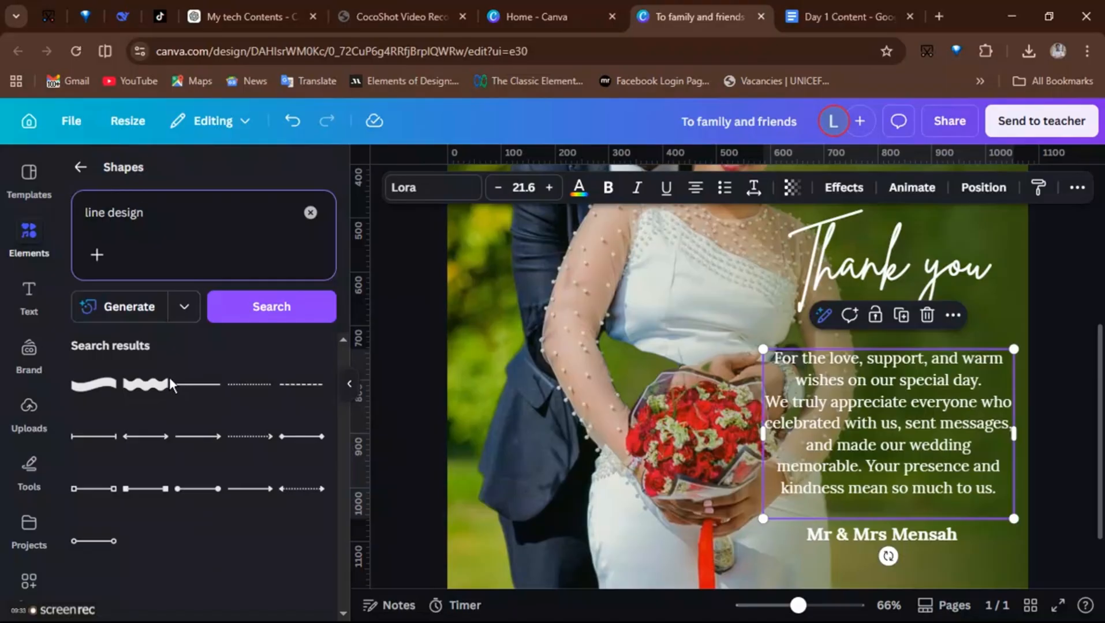
left_click(127, 202)
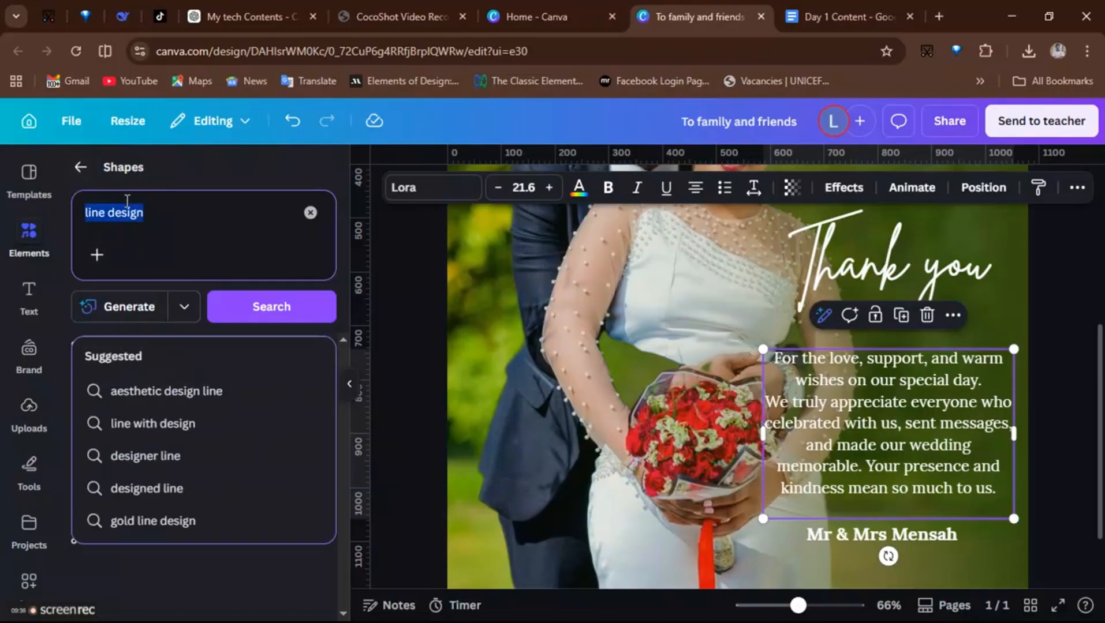
key("ctrl+s")
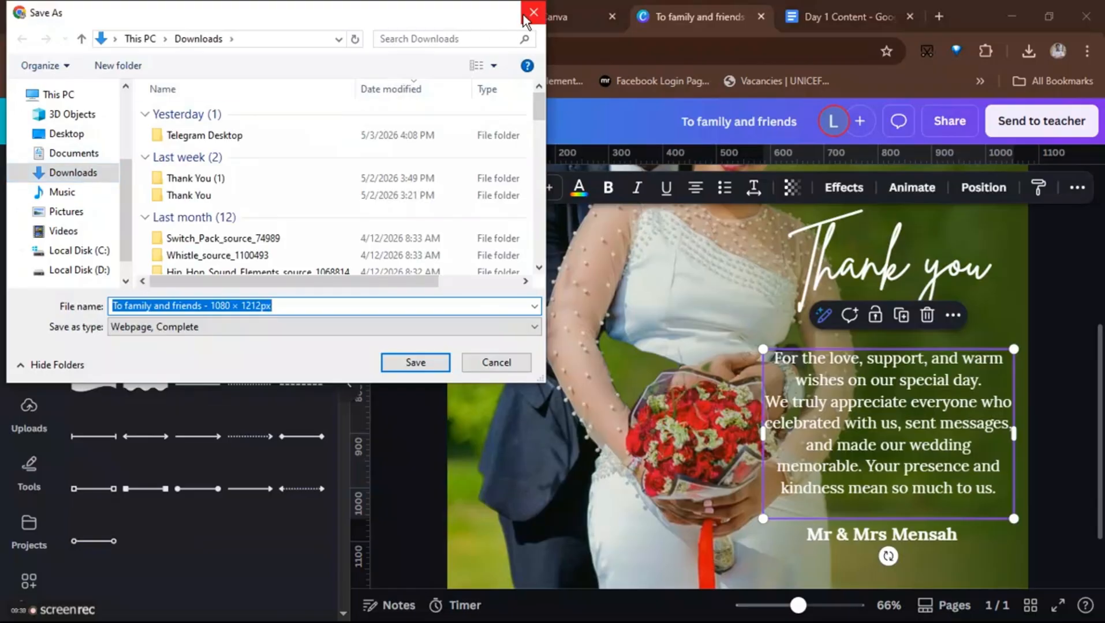
left_click(523, 19)
- Search the elements again for 'line design' and open the full list of matching graphics
left_click(80, 167)
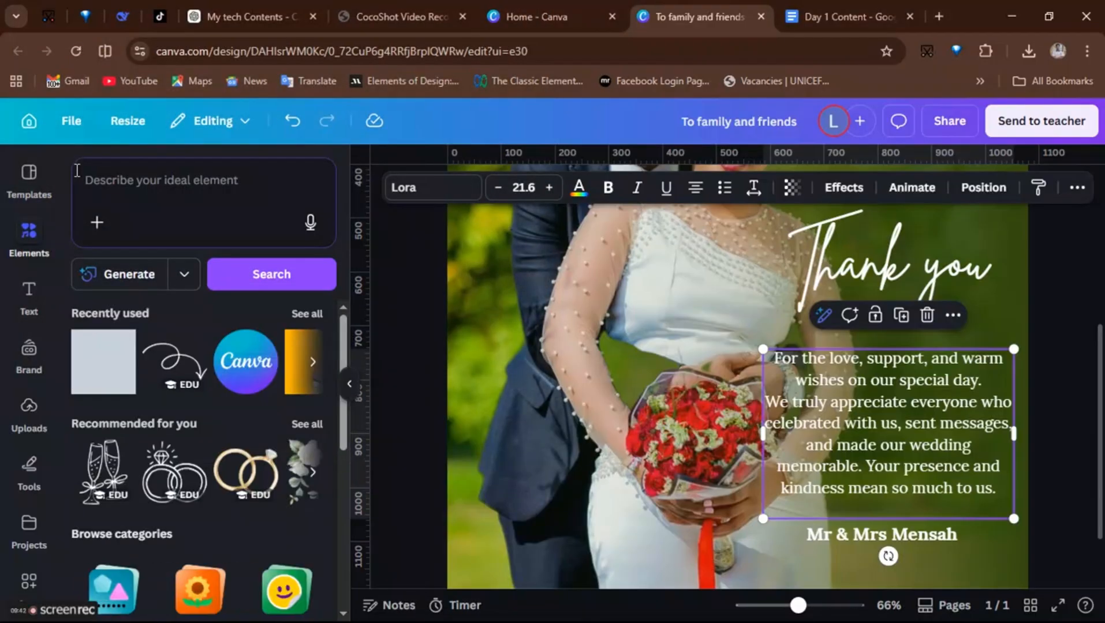
left_click(178, 168)
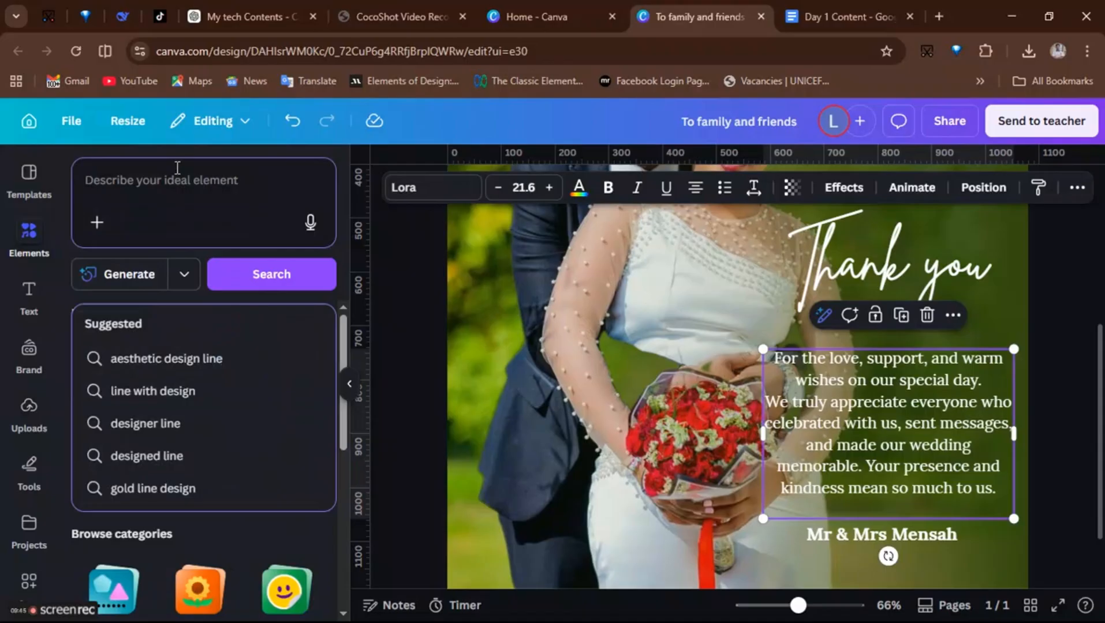
type("line design")
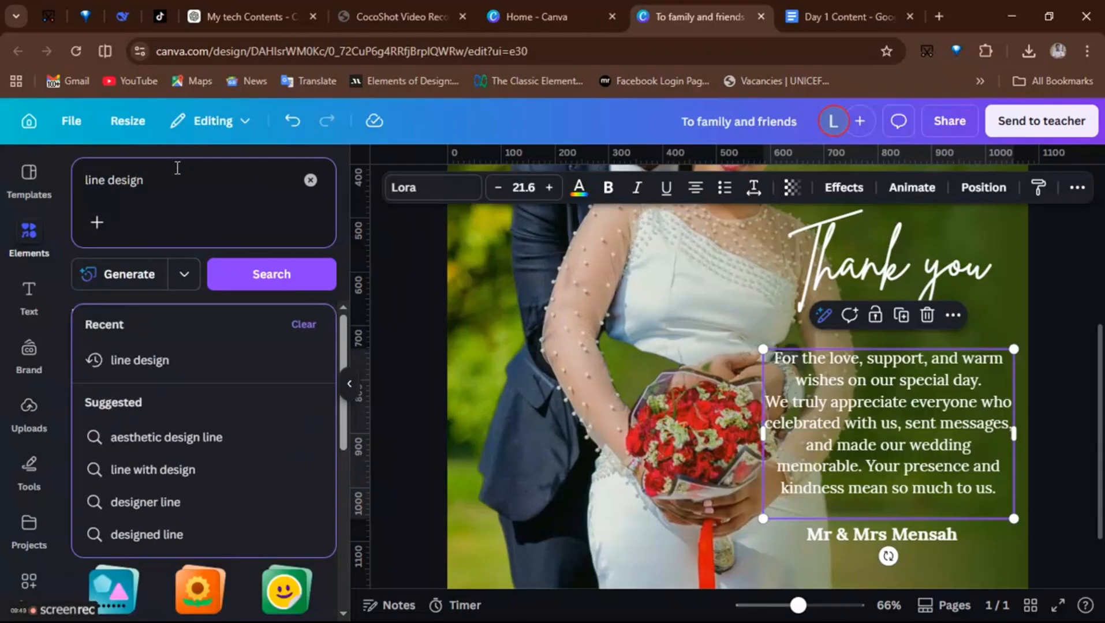
key("Return")
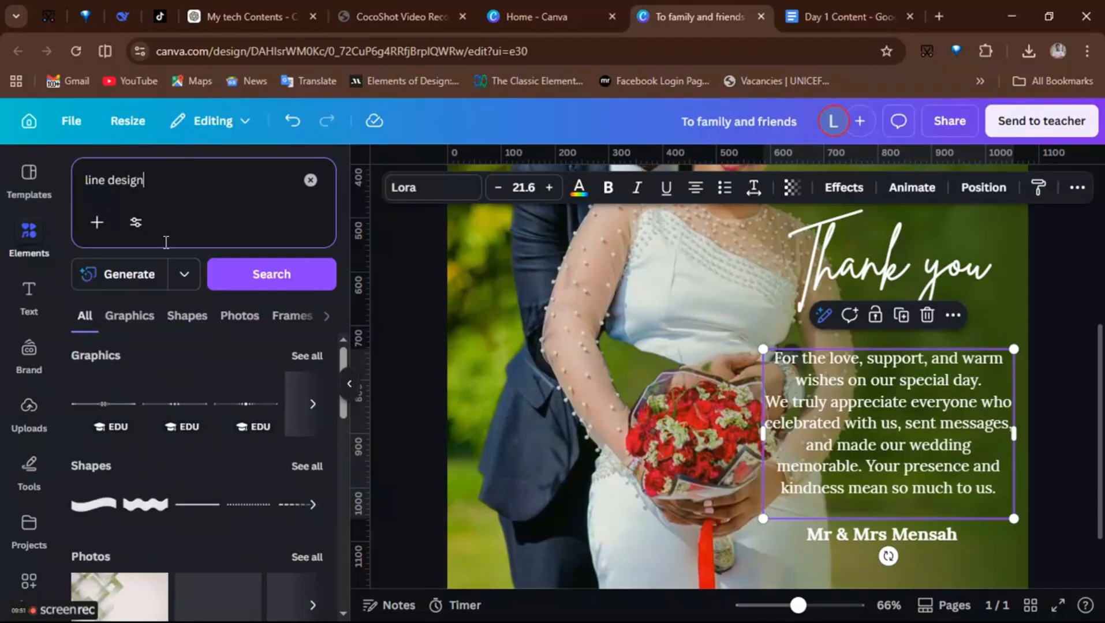
left_click(300, 356)
scroll(196, 545, "down", 1)
scroll(197, 546, "down", 1)
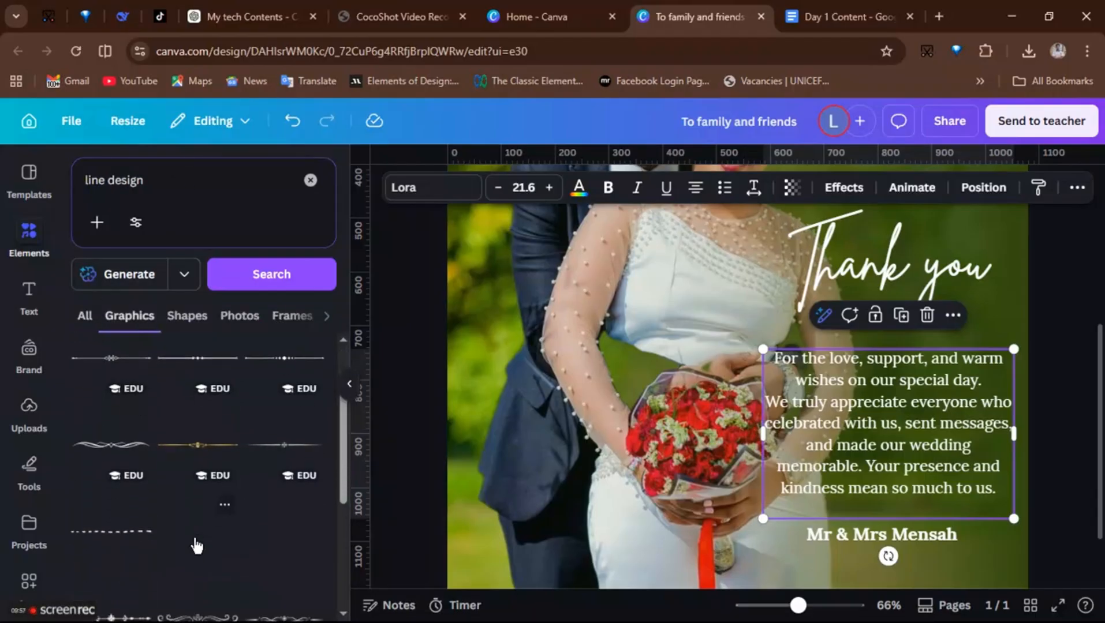
- Add an ornamental divider graphic under the 'Thank you' title, narrow it and colour it white
left_click(112, 458)
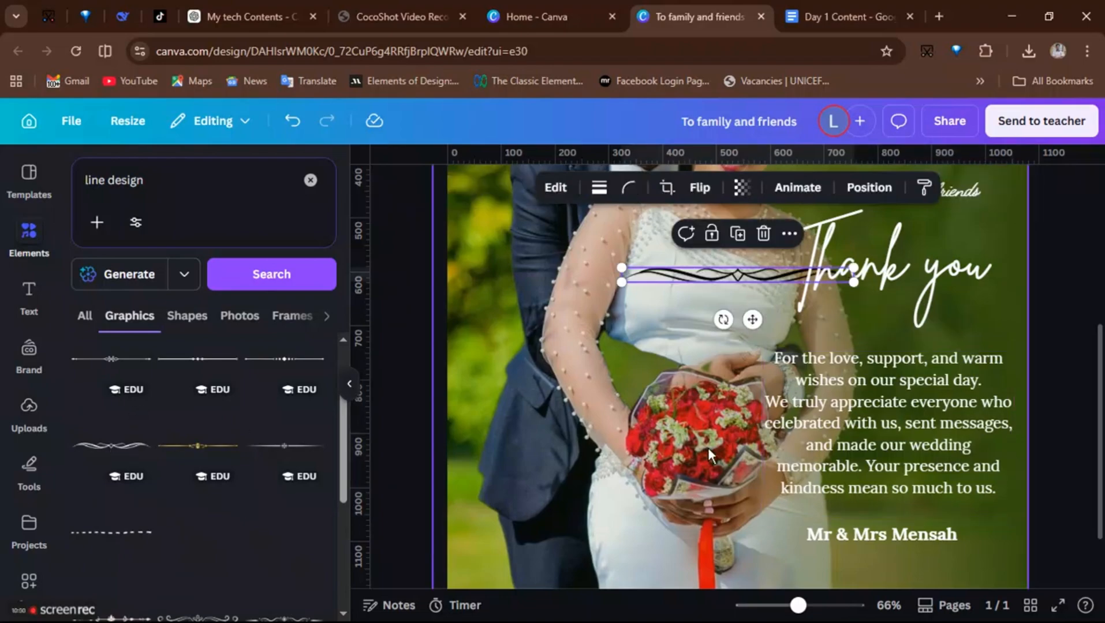
left_click_drag(785, 322, 936, 383)
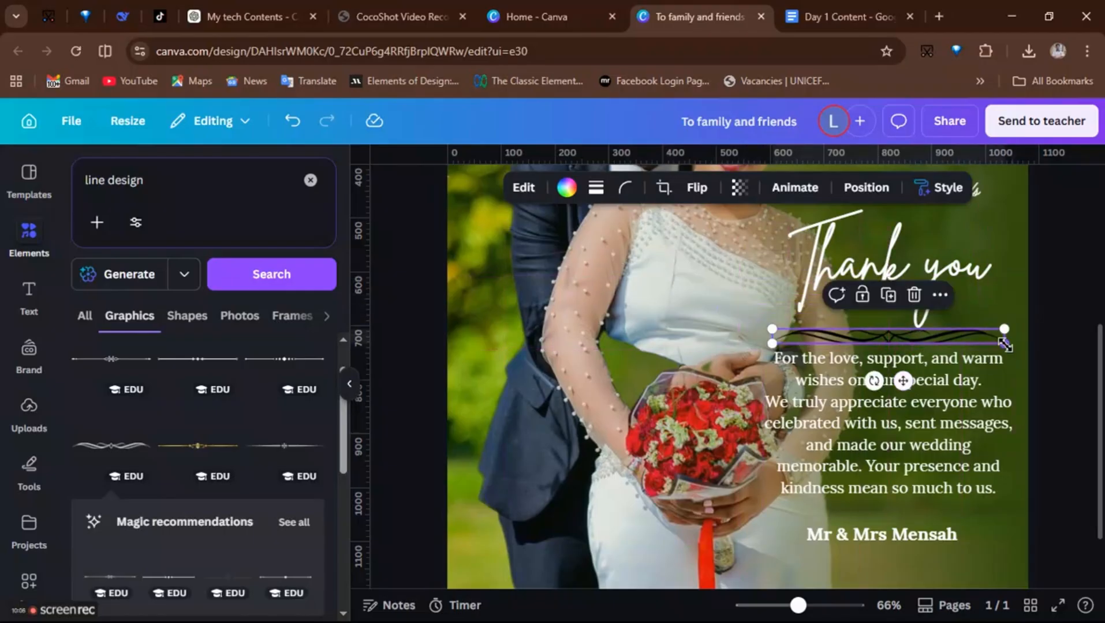
left_click_drag(1004, 345, 965, 345)
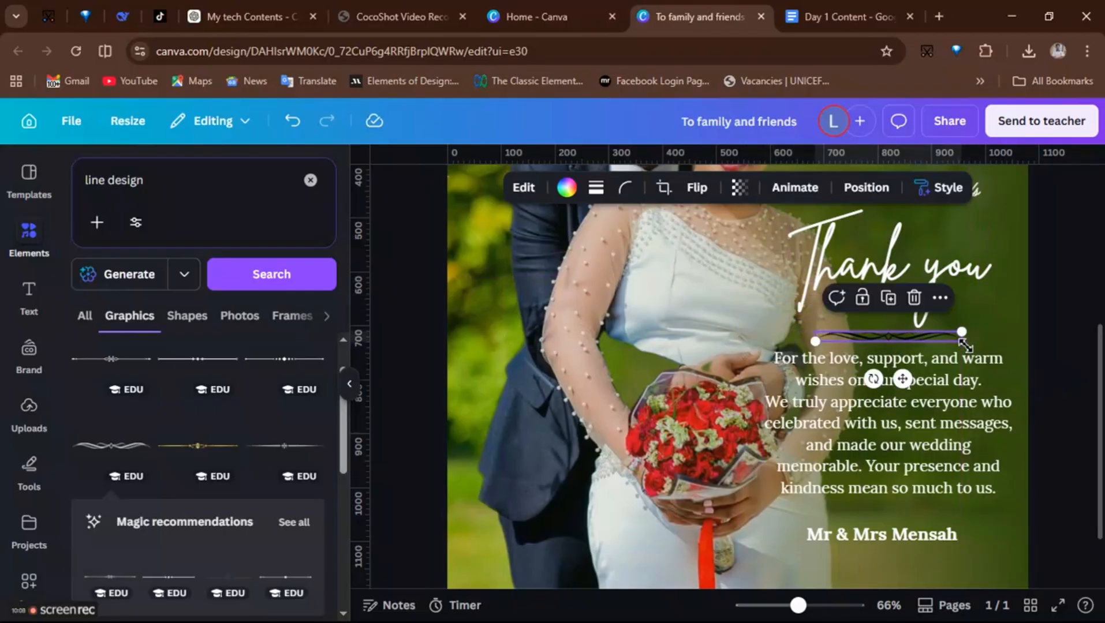
left_click(567, 187)
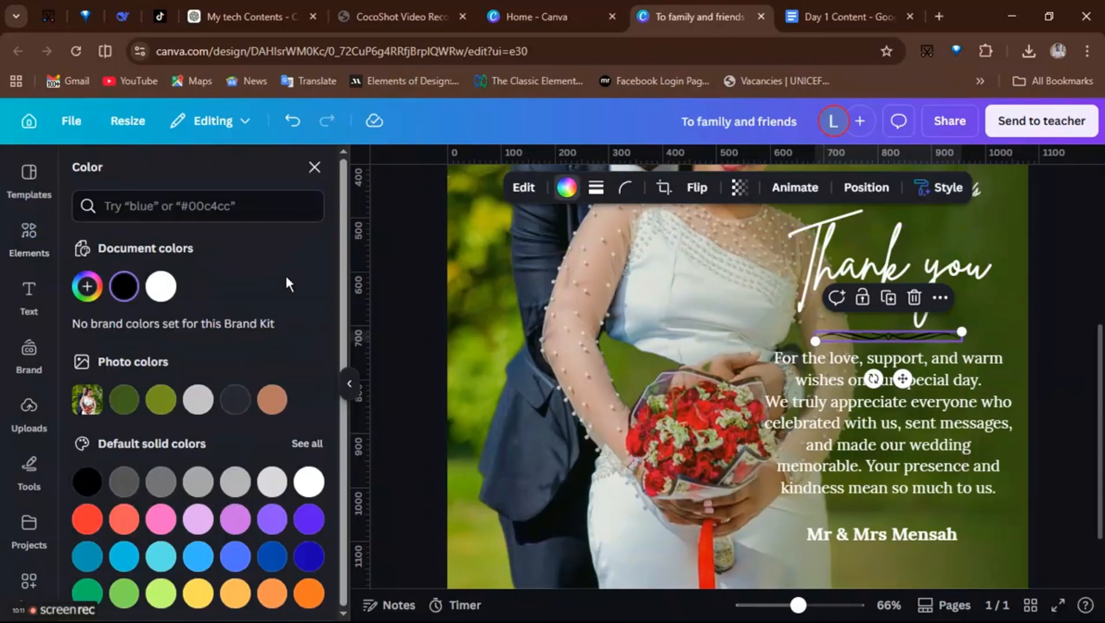
left_click(161, 286)
- Place a copy of the divider just above the 'Mr & Mrs Mensah' signature
left_click_drag(902, 379, 902, 549)
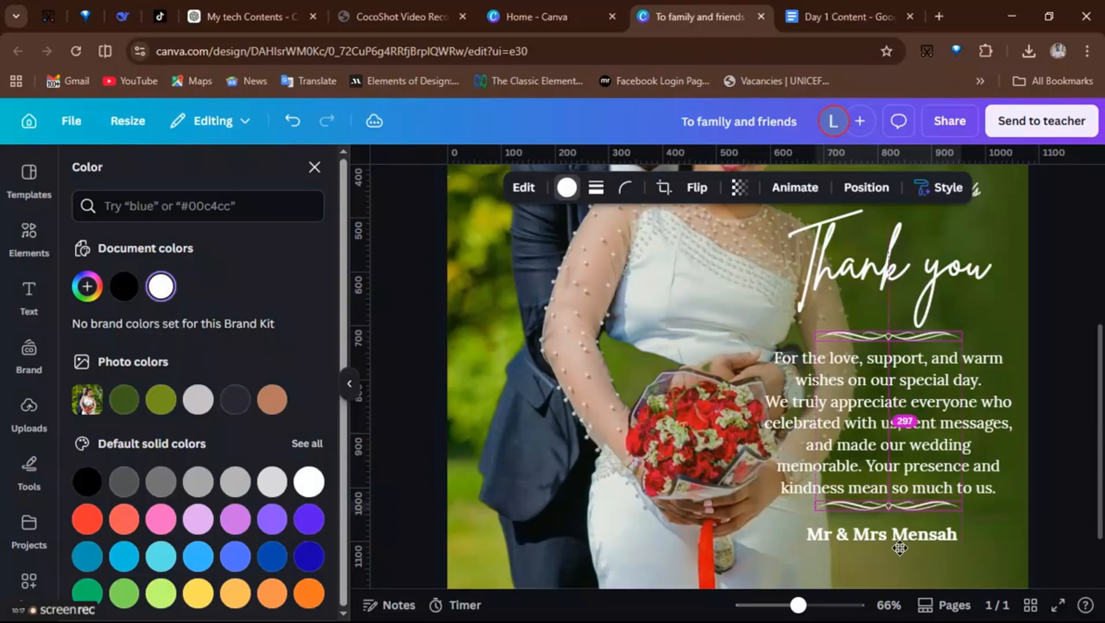
left_click(978, 551)
- Move the 'To family and friends' heading higher on the design
left_click_drag(798, 607, 773, 607)
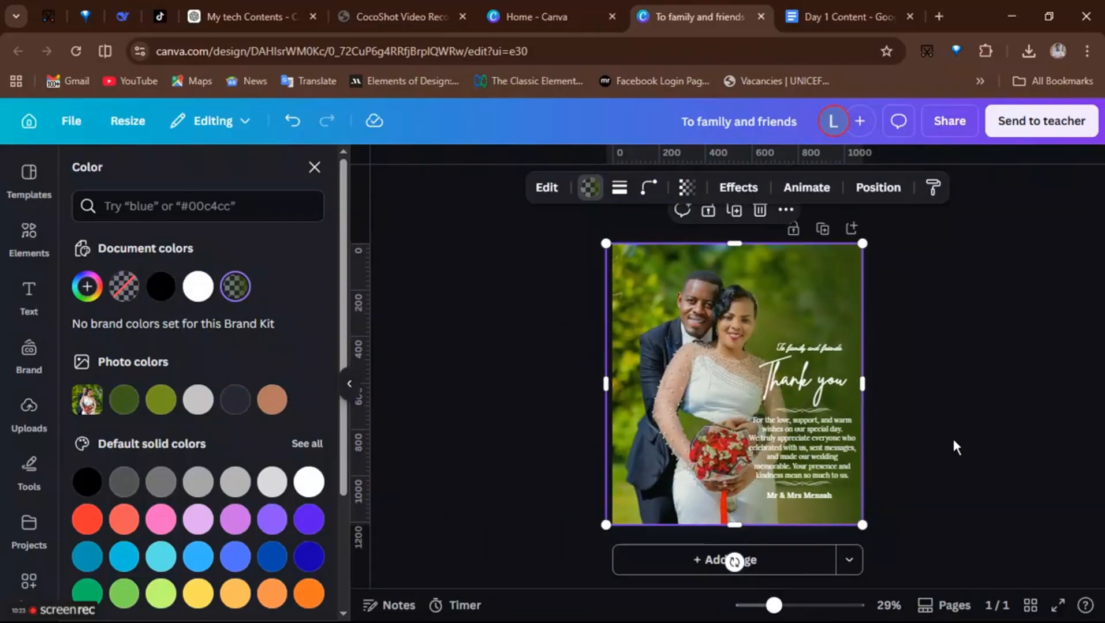
left_click(956, 440)
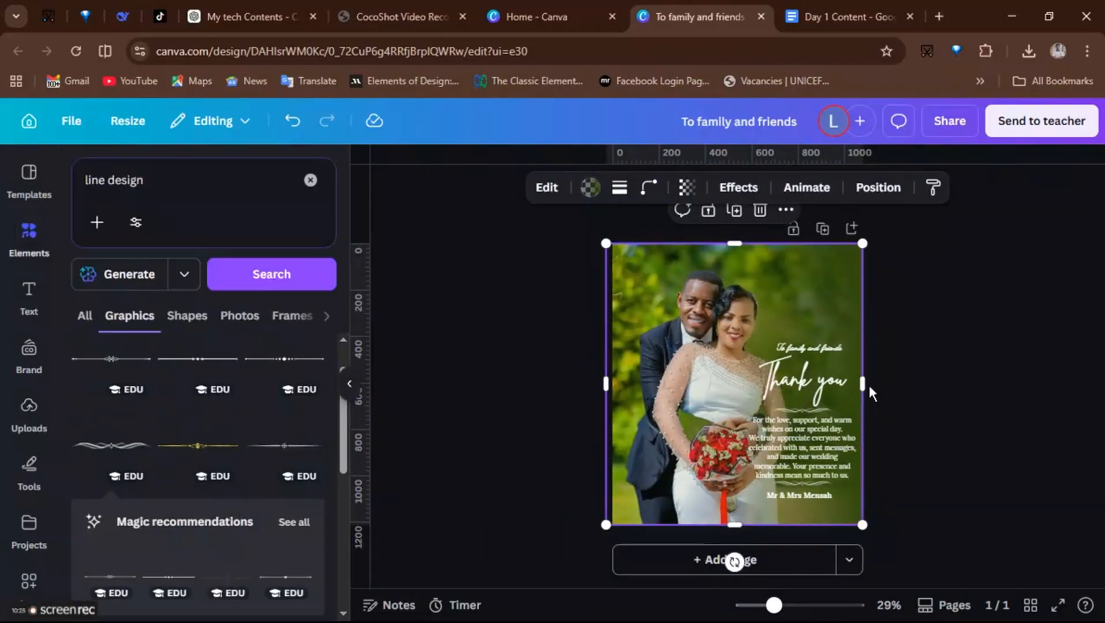
left_click(817, 346)
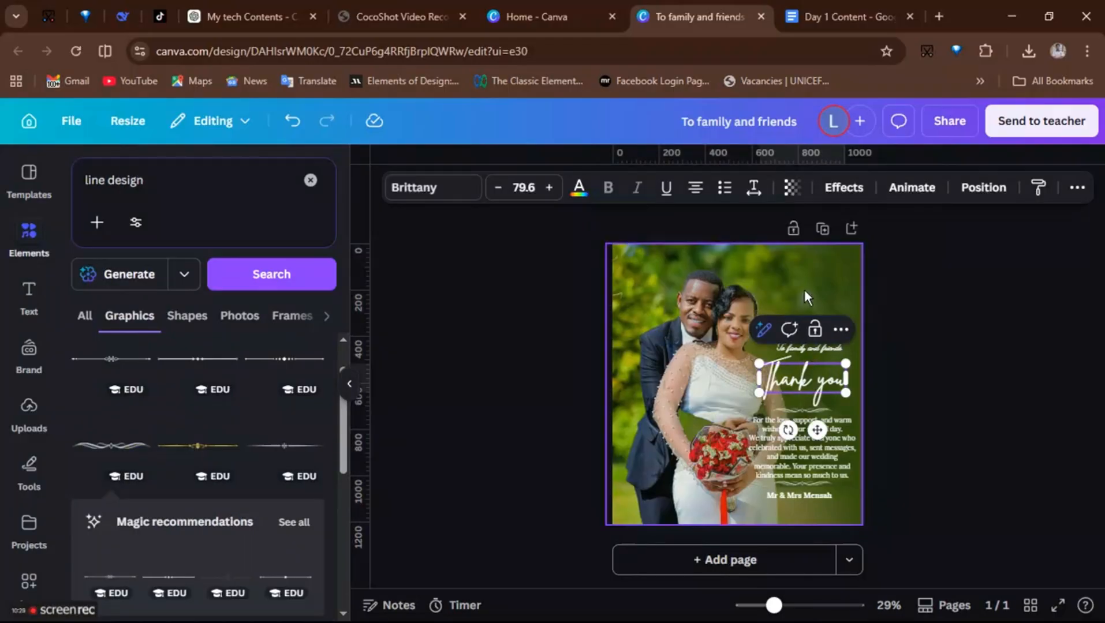
left_click(804, 290)
left_click(794, 343)
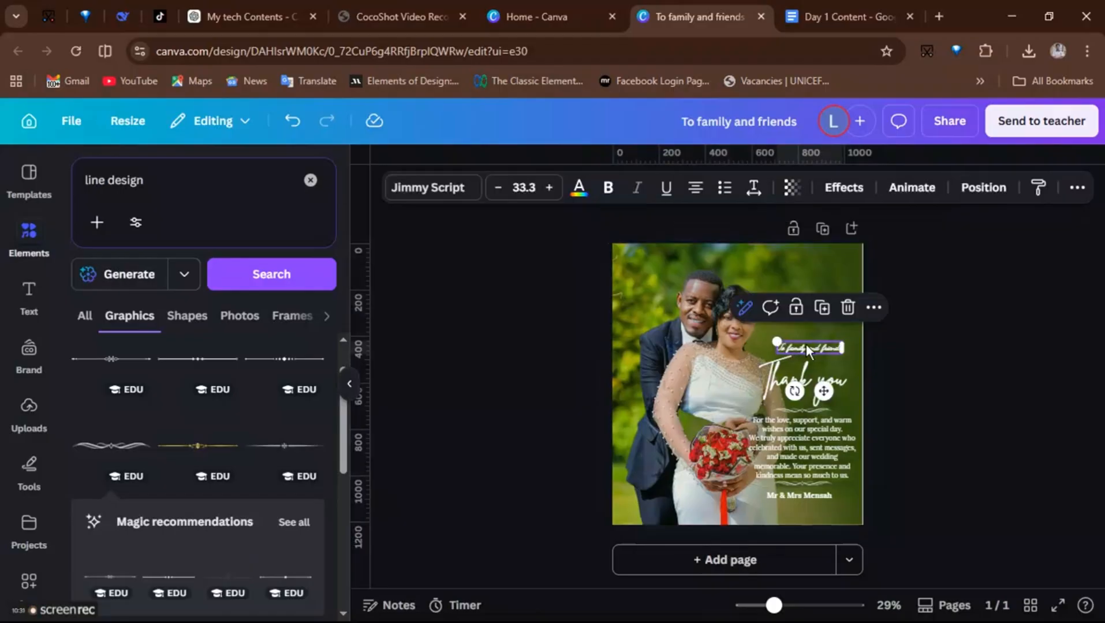
left_click_drag(824, 390, 820, 365)
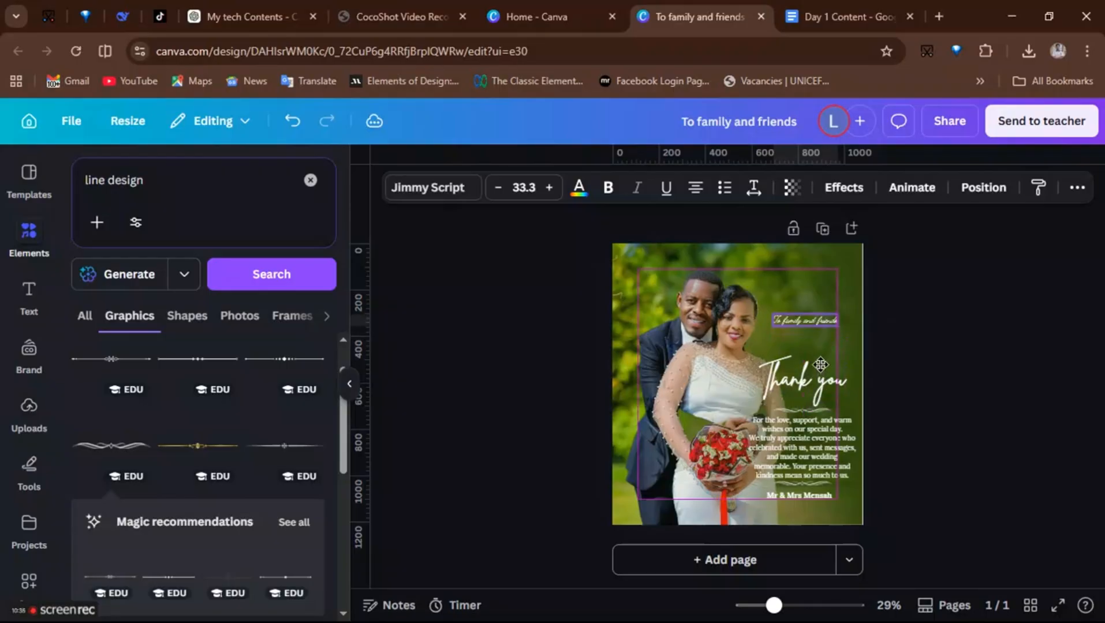
left_click(798, 403)
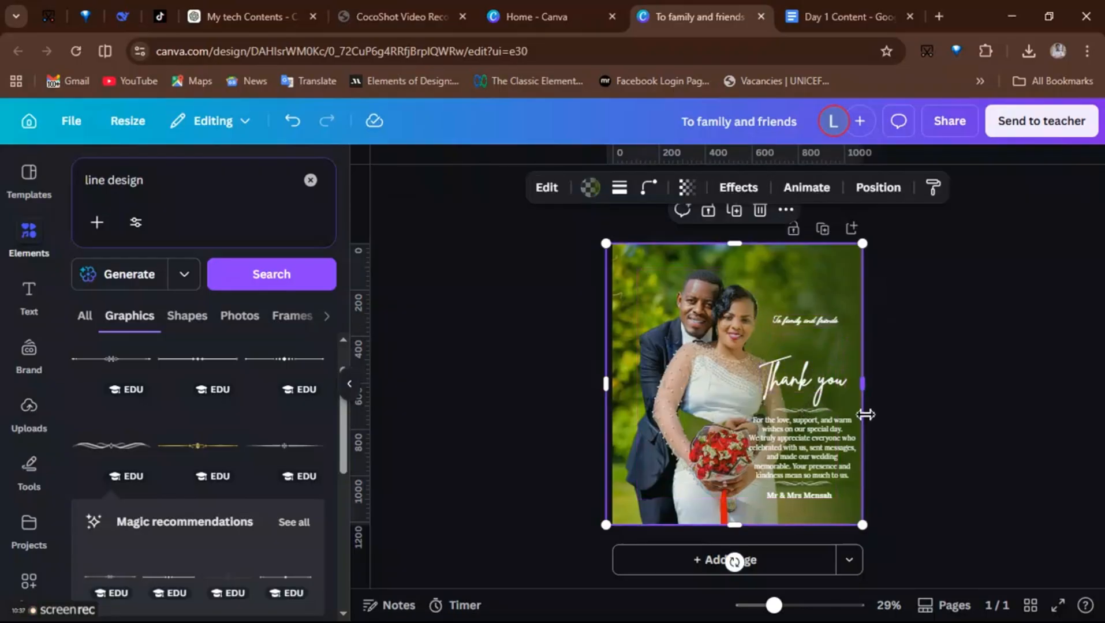
left_click(936, 391)
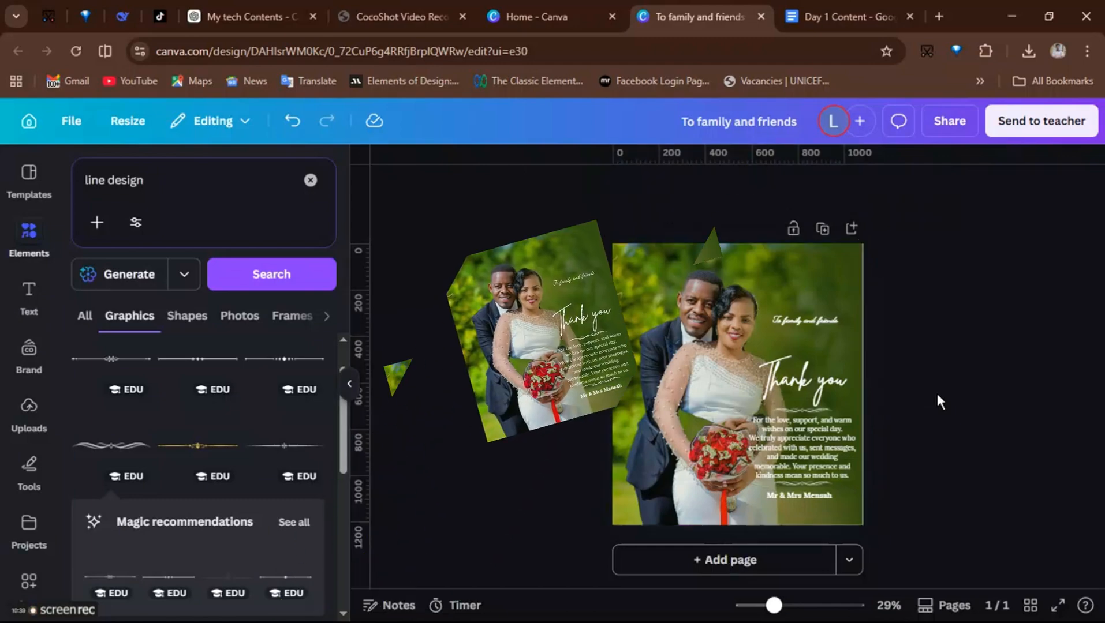